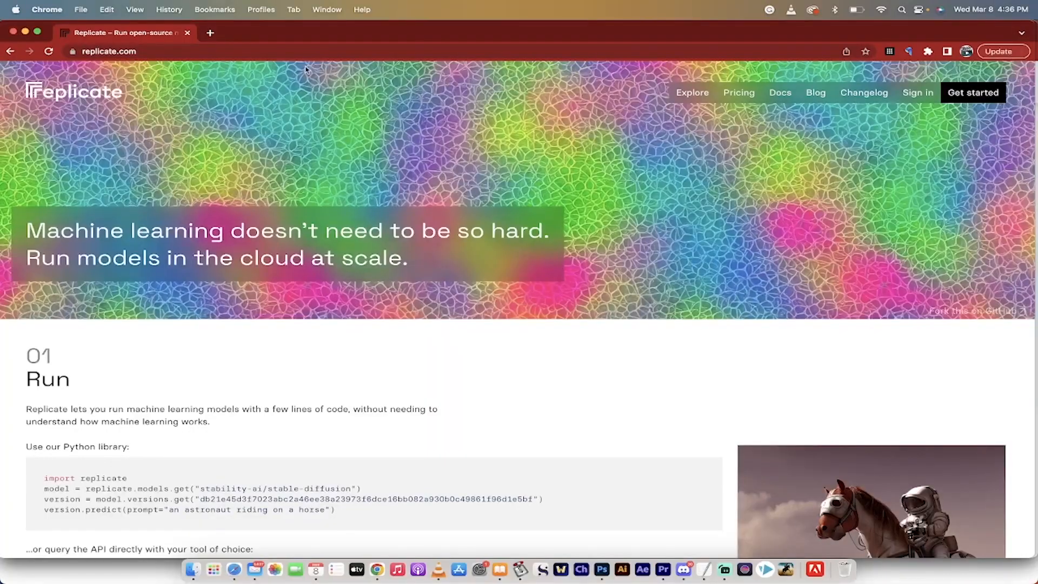
# Step: Sign in to Replicate with GitHub and review the recent predictions on the dashboard
pyautogui.click(227, 51)
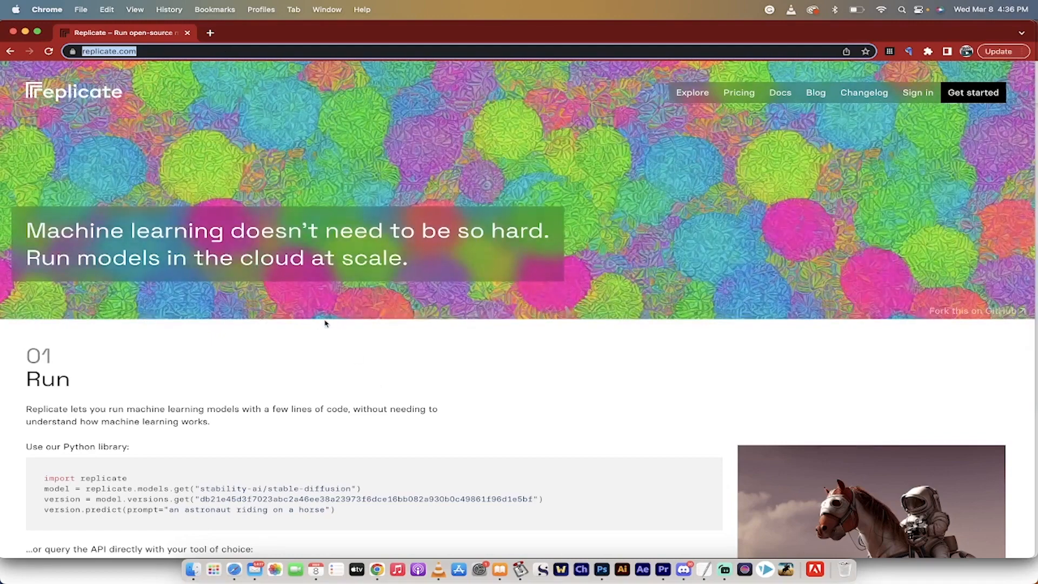
pyautogui.click(909, 102)
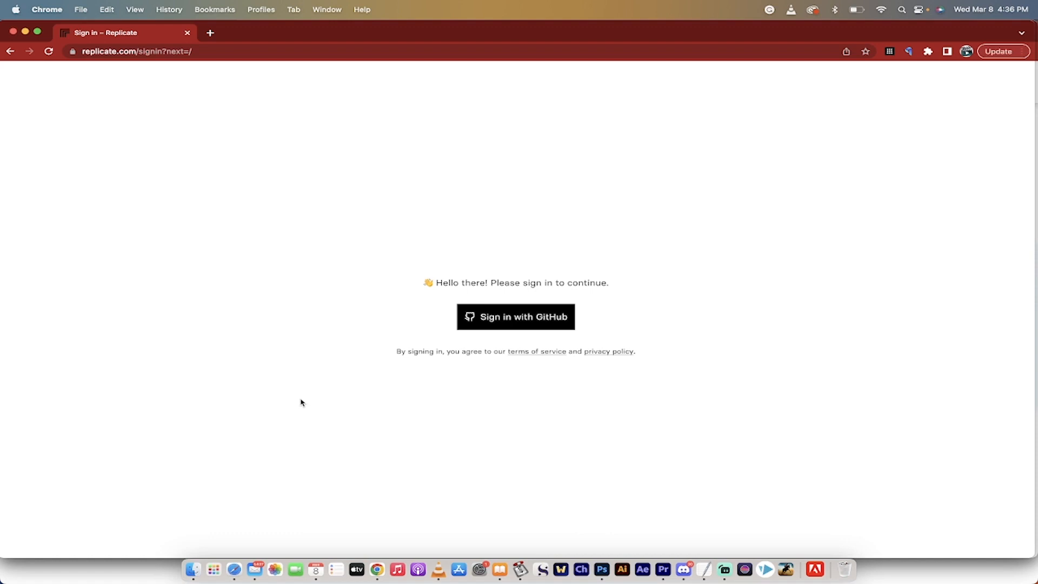
pyautogui.click(512, 321)
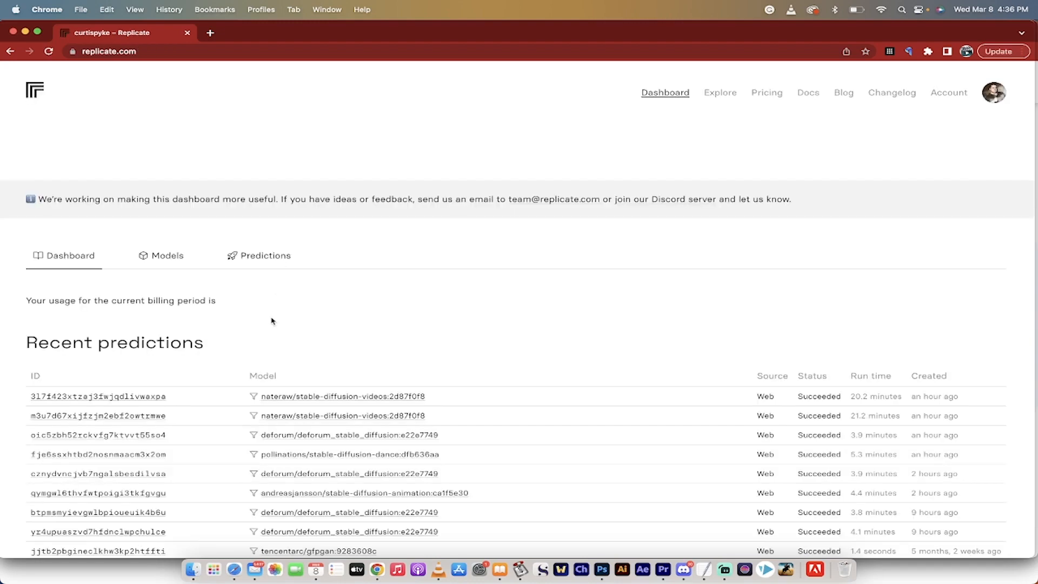
pyautogui.scroll(-5, 272, 321)
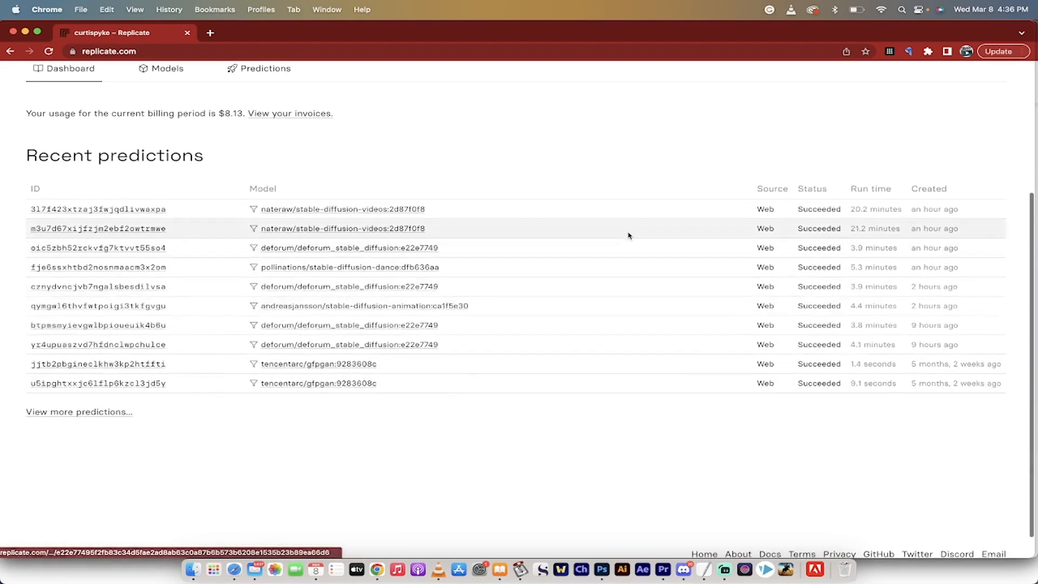
pyautogui.scroll(-1, 641, 416)
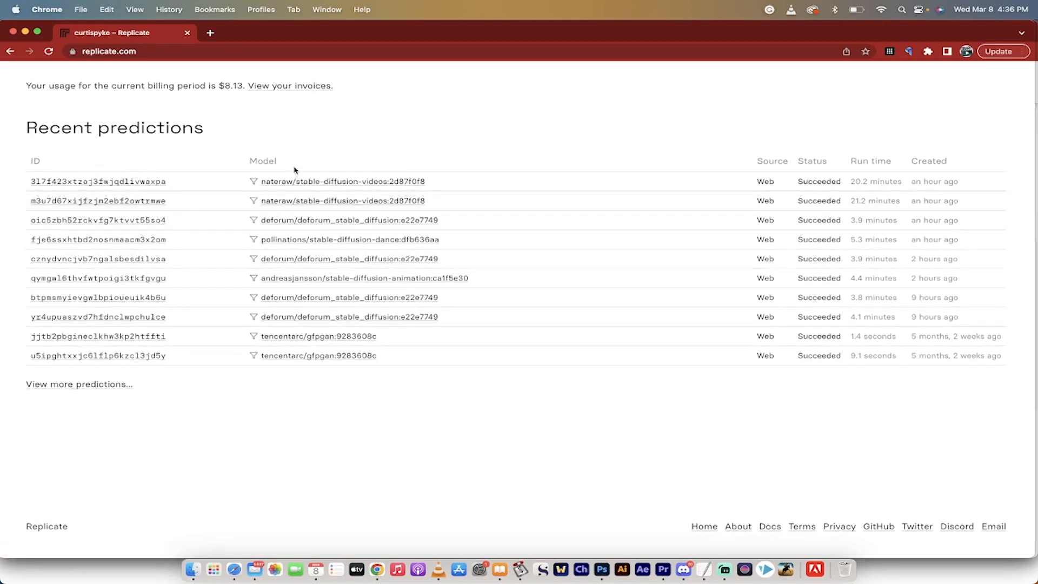
pyautogui.scroll(5, 295, 171)
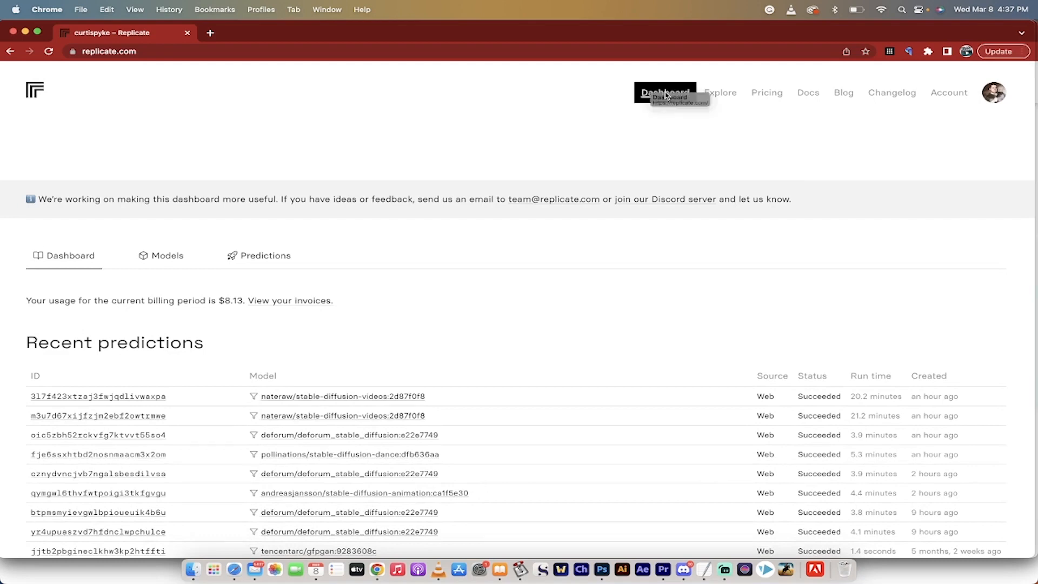
# Step: Open the Videos collection from the Explore page's model collections
pyautogui.click(720, 94)
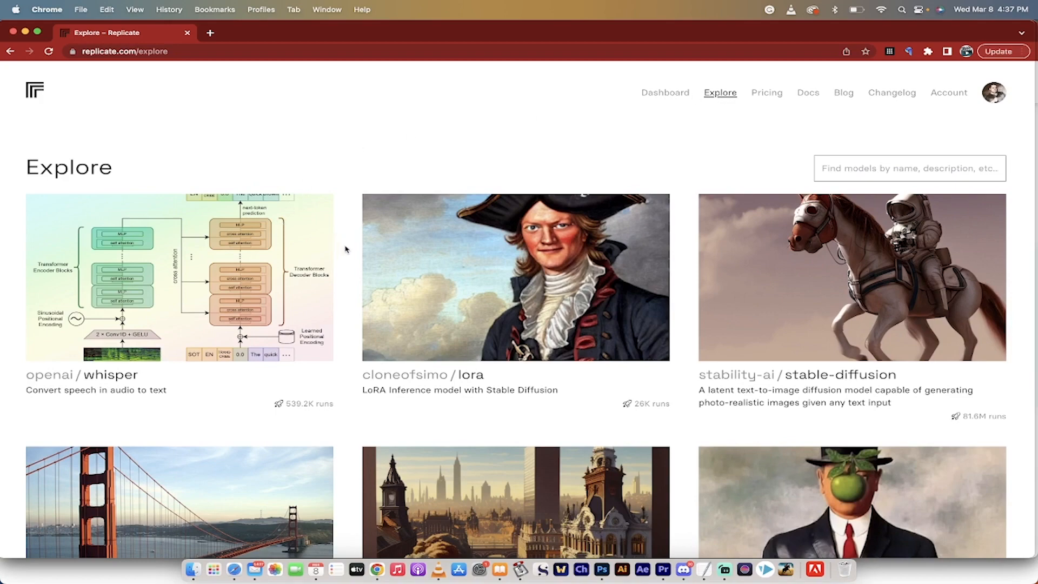
pyautogui.scroll(-1, 346, 250)
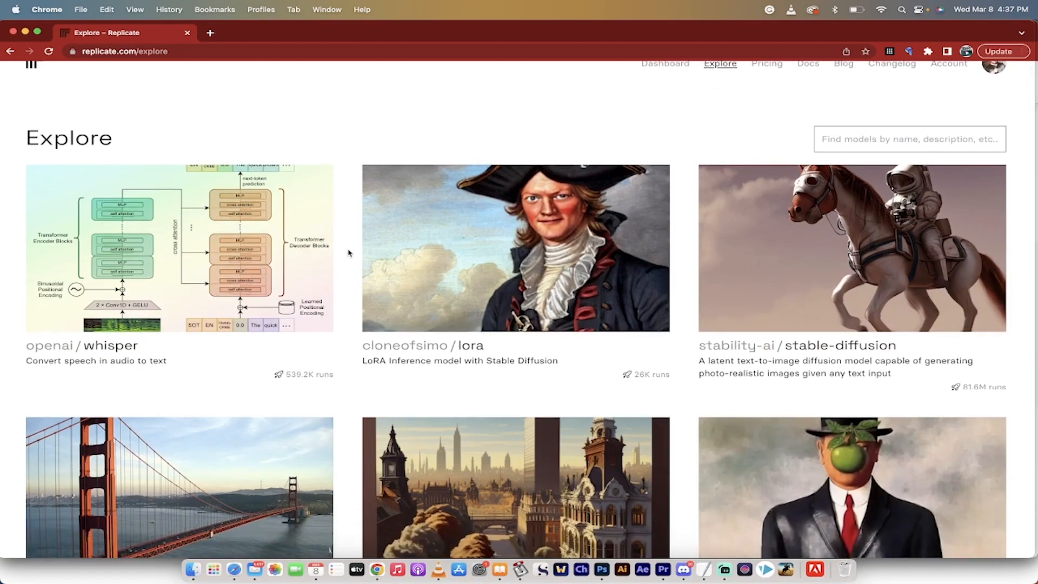
pyautogui.scroll(-5, 348, 253)
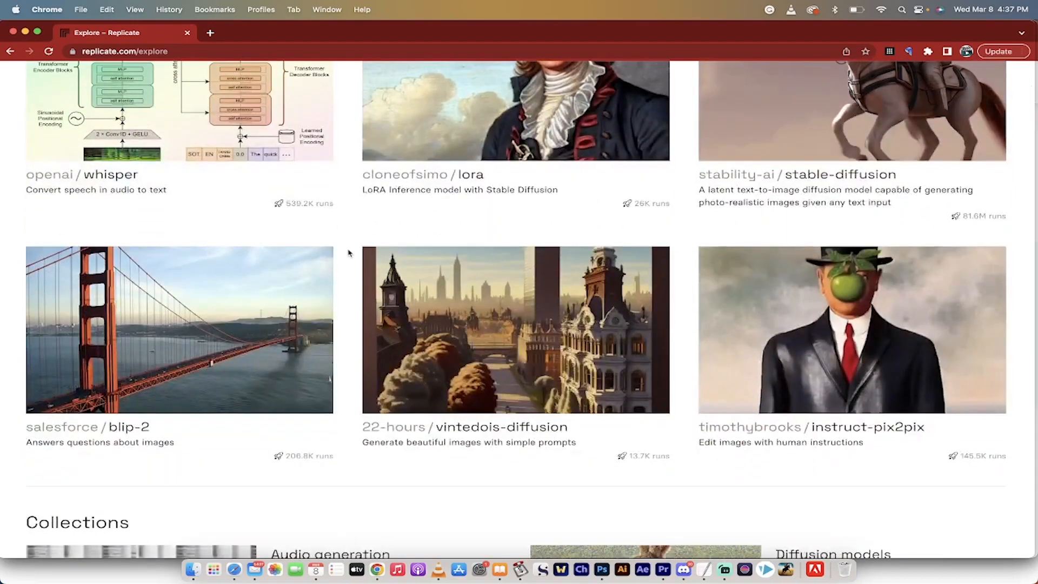
pyautogui.scroll(-6, 348, 253)
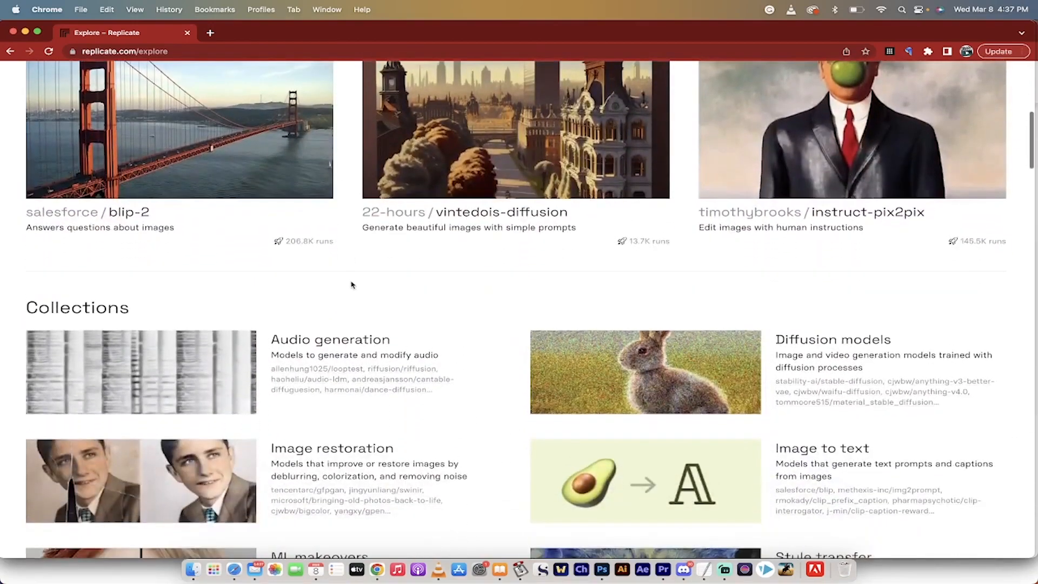
pyautogui.scroll(-3, 352, 285)
pyautogui.scroll(-5, 473, 295)
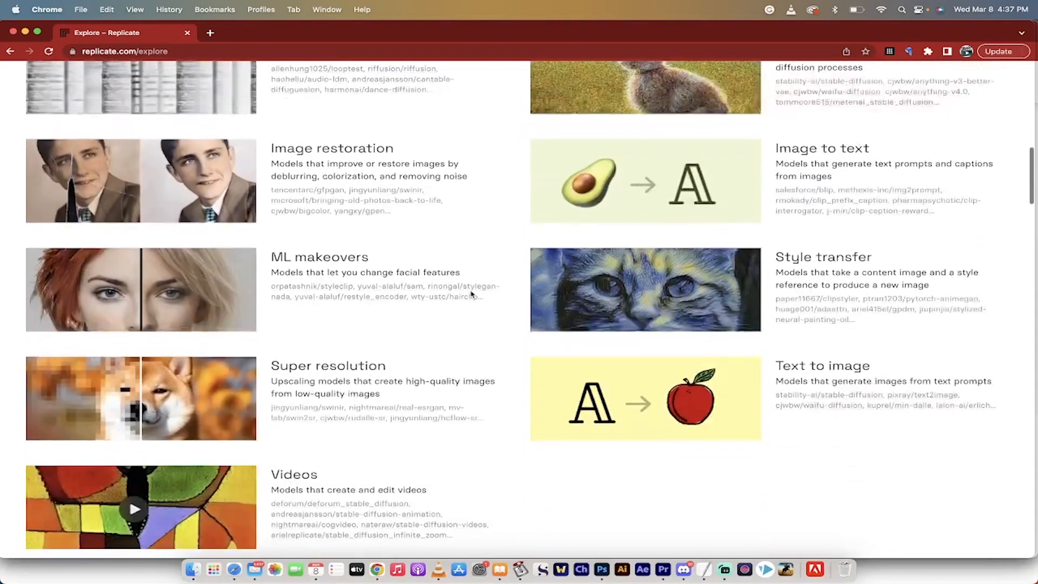
pyautogui.scroll(-3, 471, 294)
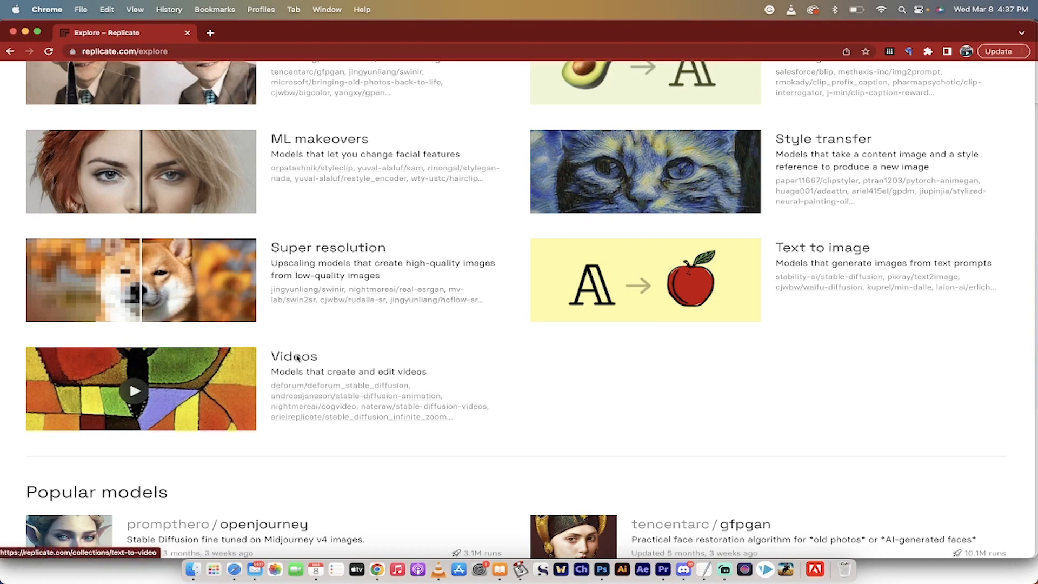
pyautogui.click(298, 357)
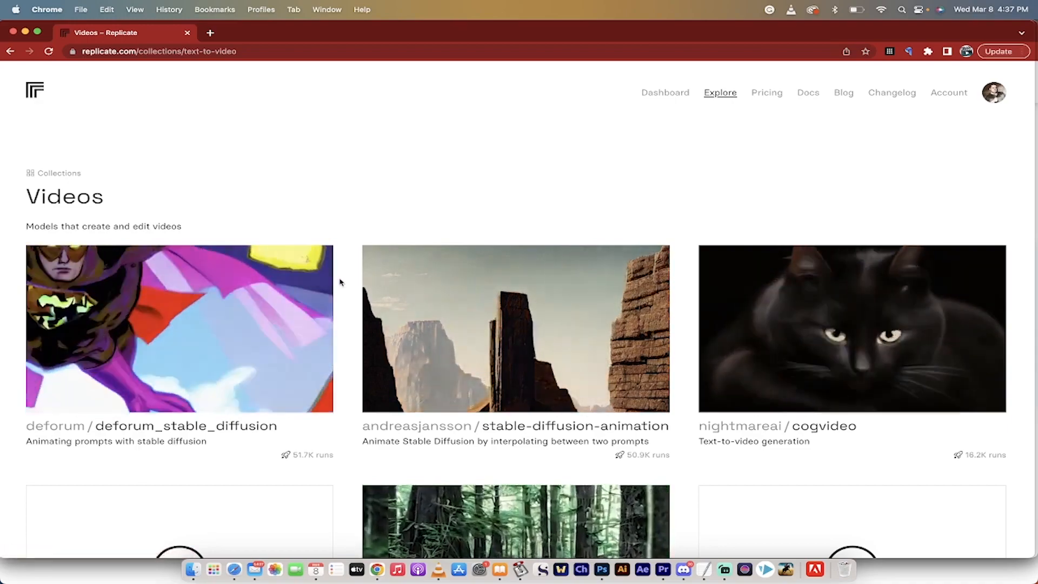
# Step: Browse the video models in the collection and open deforum/deforum_stable_diffusion
pyautogui.scroll(-10, 348, 285)
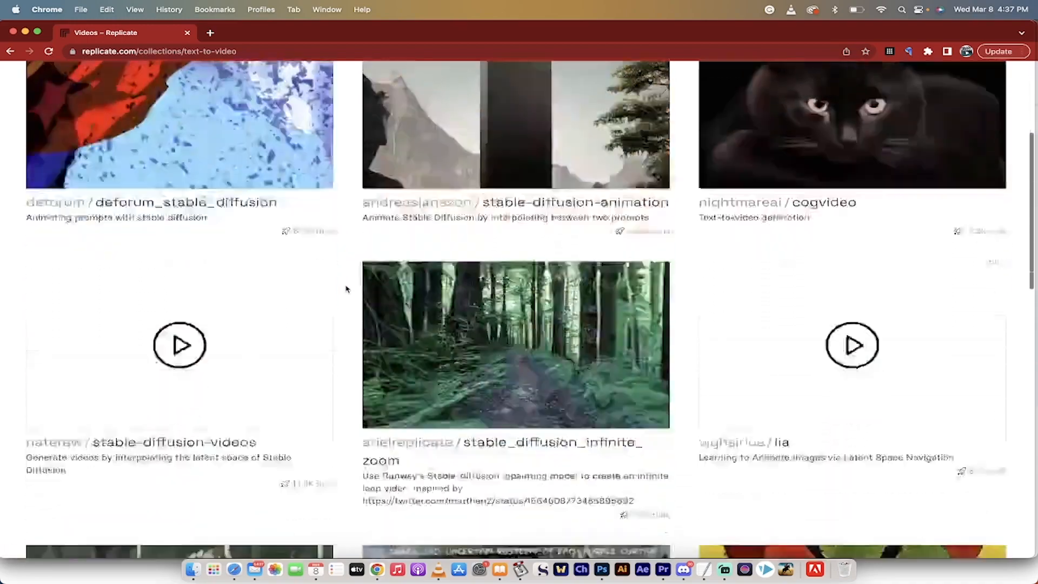
pyautogui.scroll(-10, 347, 290)
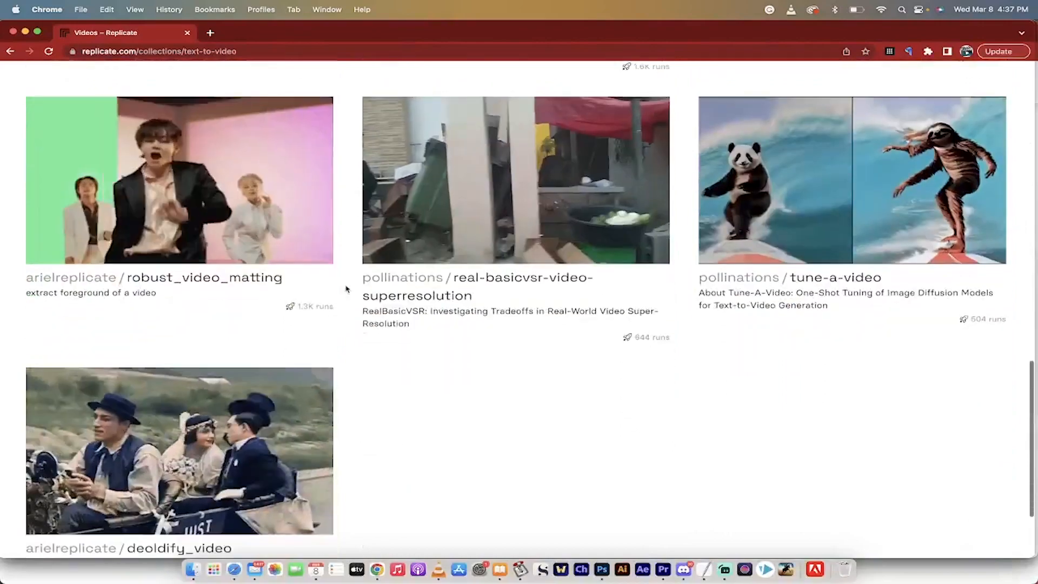
pyautogui.scroll(20, 346, 289)
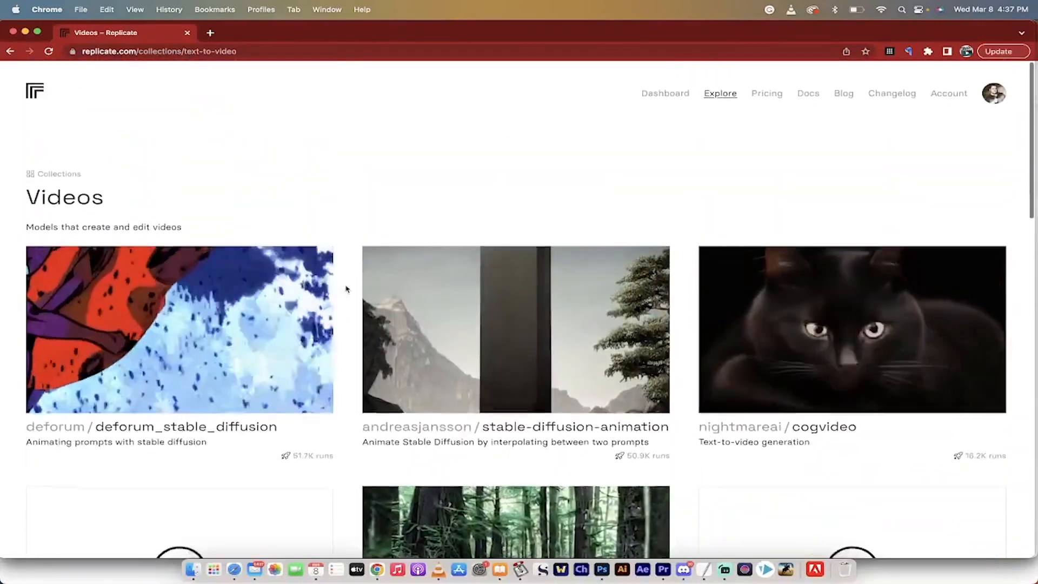
pyautogui.scroll(-2, 347, 289)
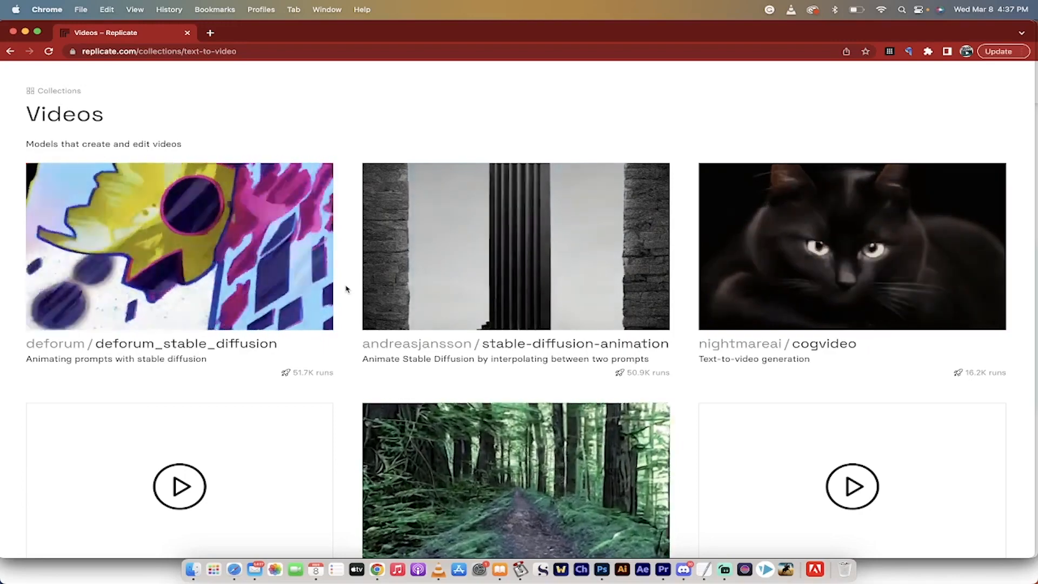
pyautogui.scroll(-5, 346, 290)
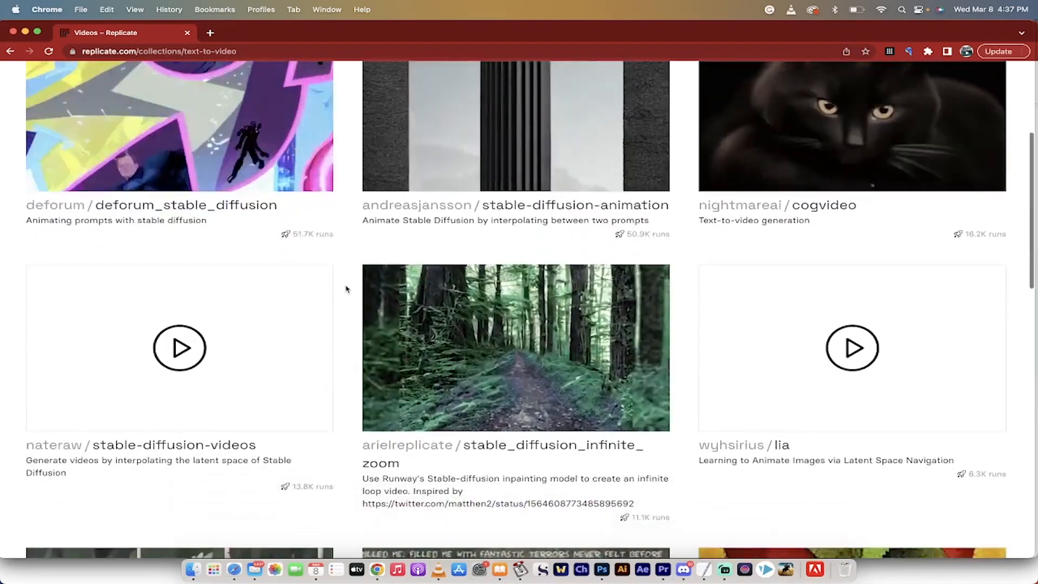
pyautogui.scroll(5, 346, 289)
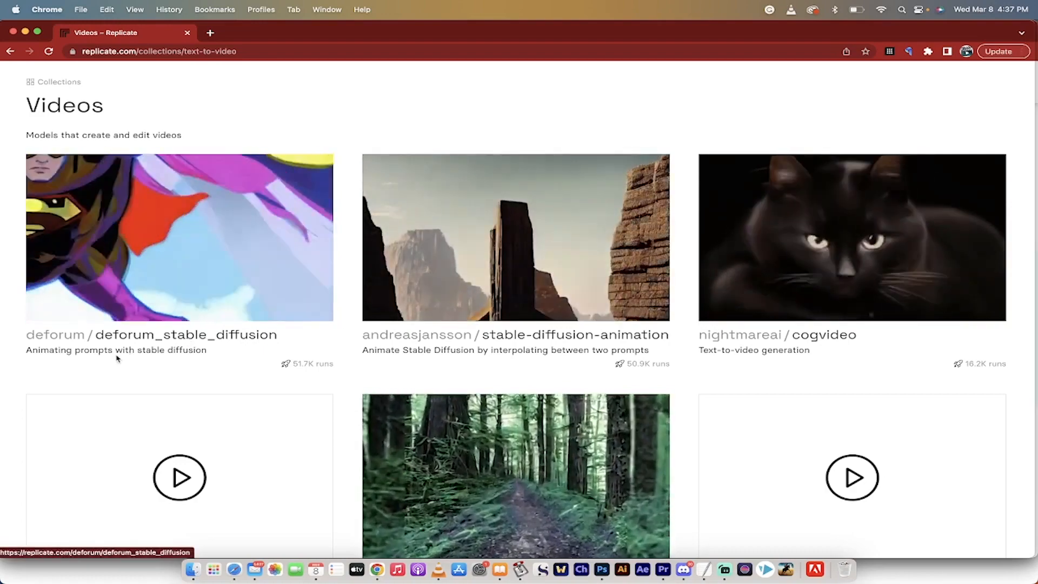
pyautogui.click(117, 355)
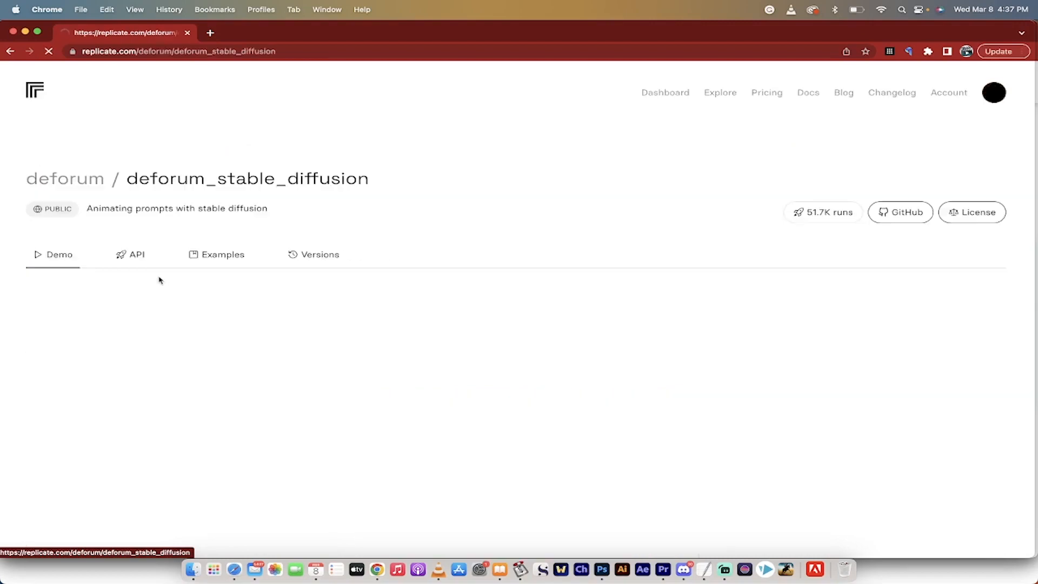
# Step: Look through the model's demo input parameters, from max_frames and animation_prompts down to fps and seed
pyautogui.scroll(-3, 204, 371)
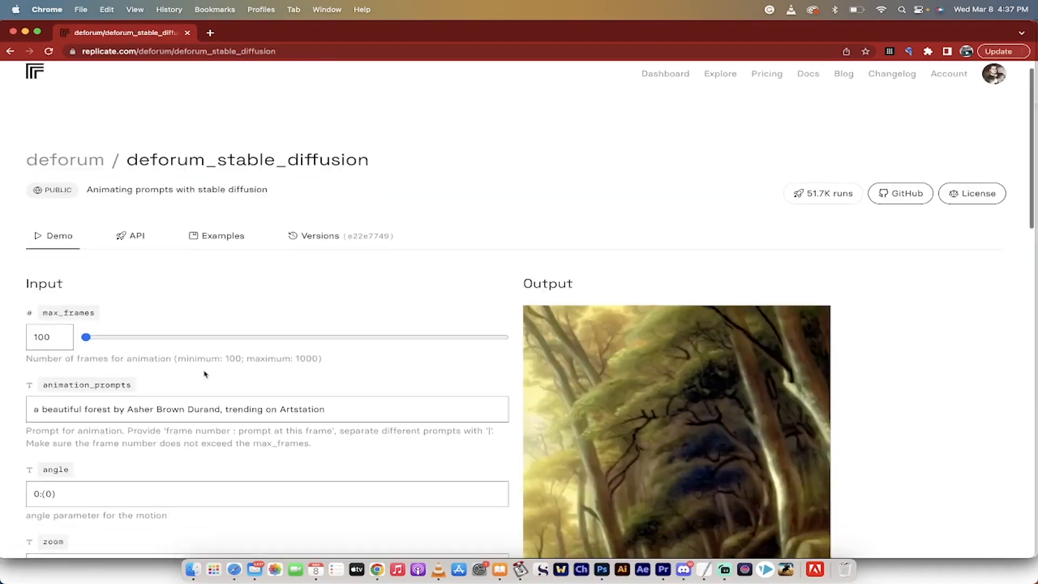
pyautogui.scroll(-1, 204, 372)
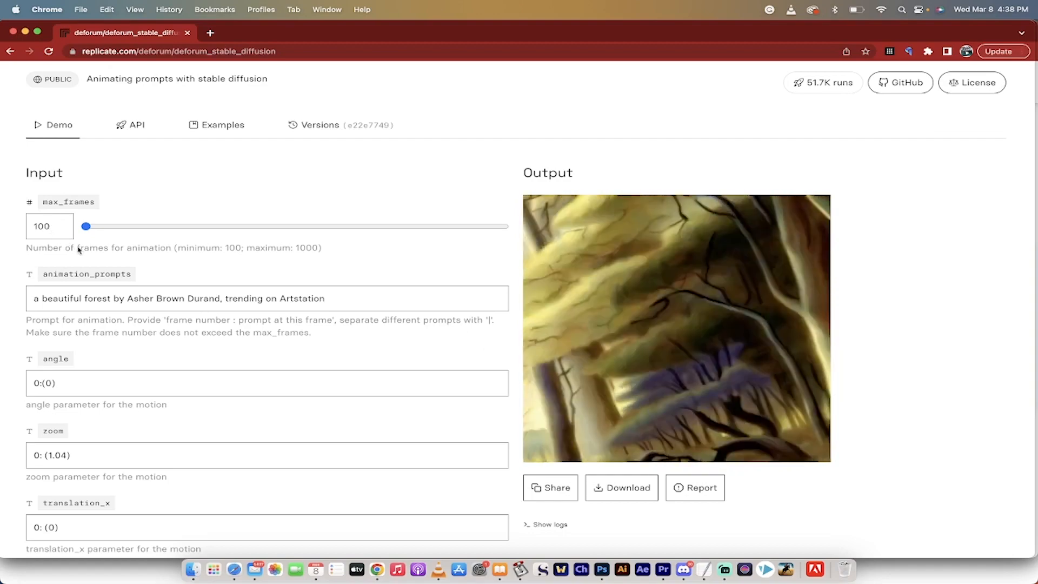
pyautogui.scroll(-10, 6, 338)
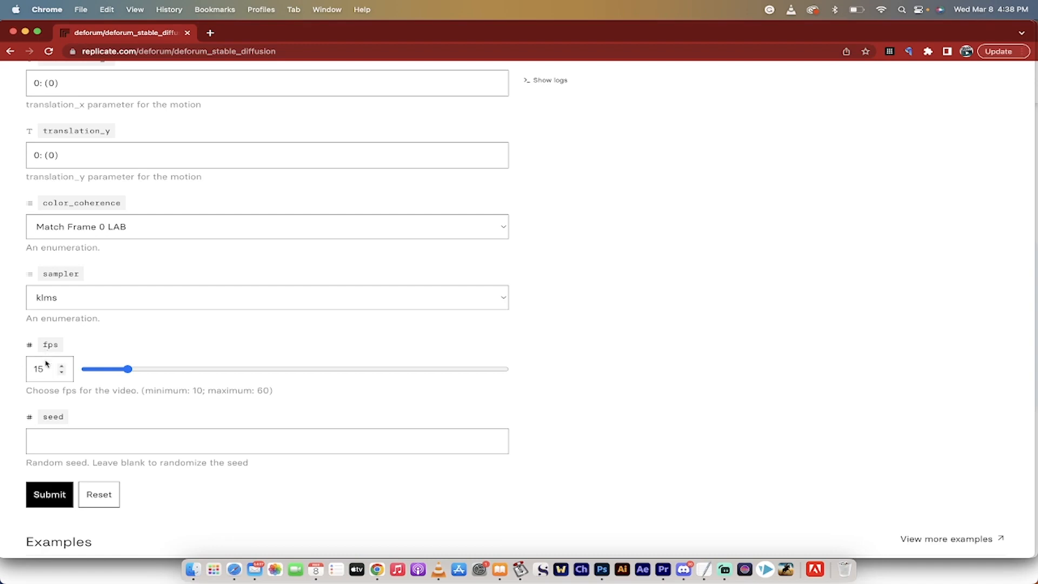
pyautogui.scroll(12, 8, 369)
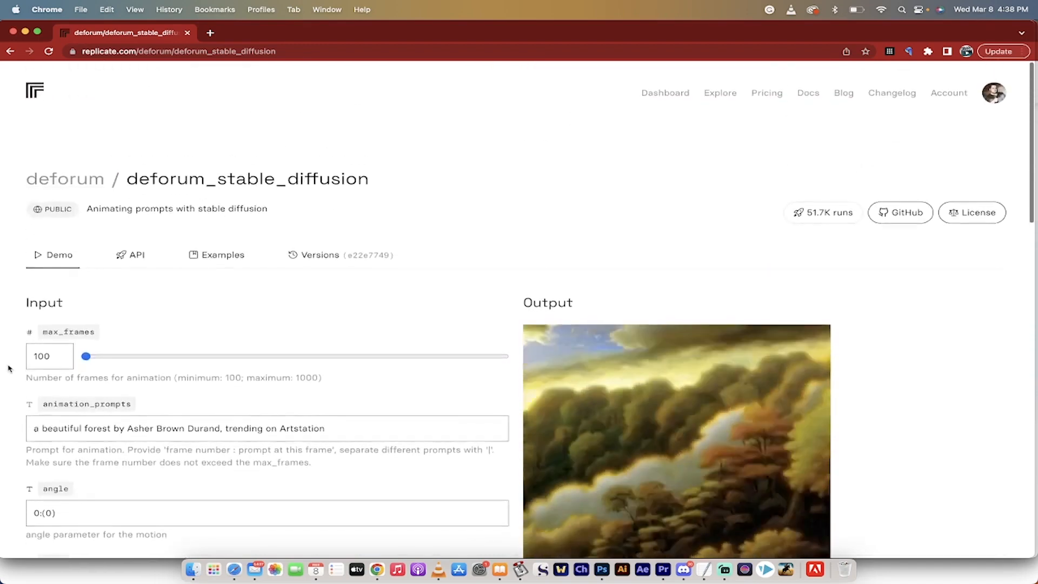
pyautogui.scroll(-2, 9, 369)
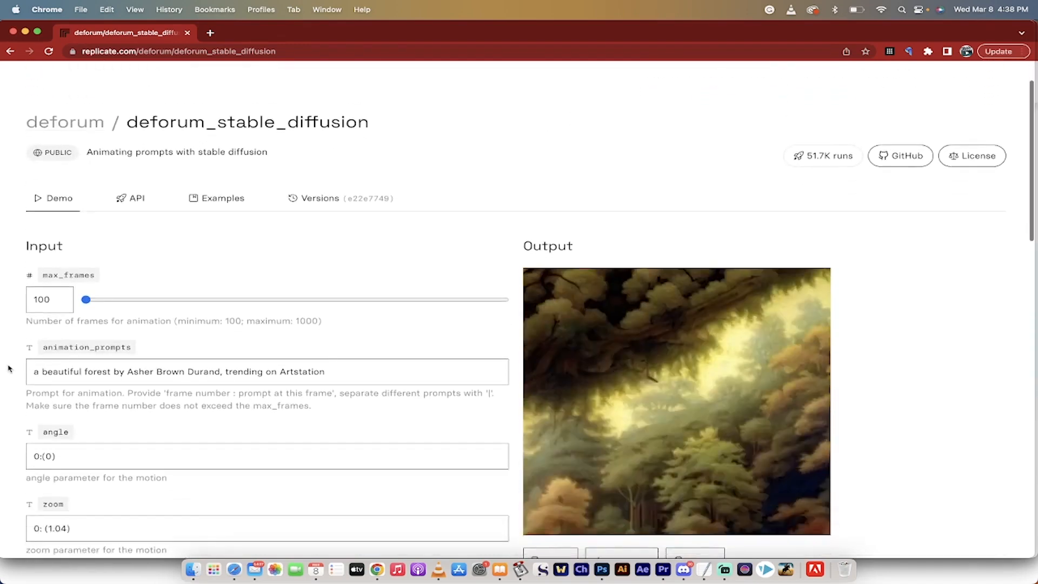
pyautogui.scroll(-1, 8, 368)
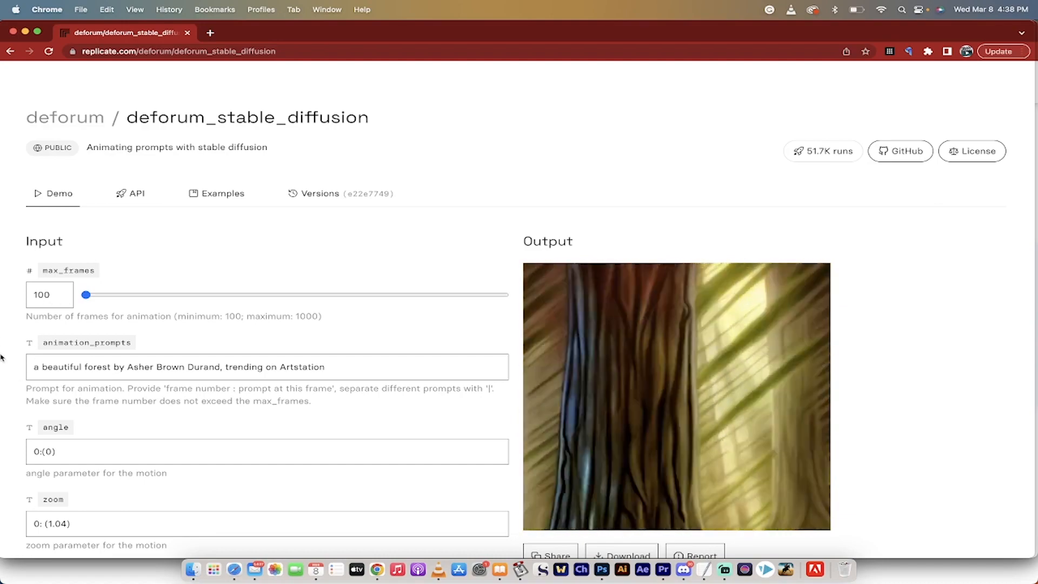
# Step: Replace the animation prompt with "robot playing with a bulldog, pixar style, octane render, trending on artstation"
pyautogui.tripleClick(99, 369)
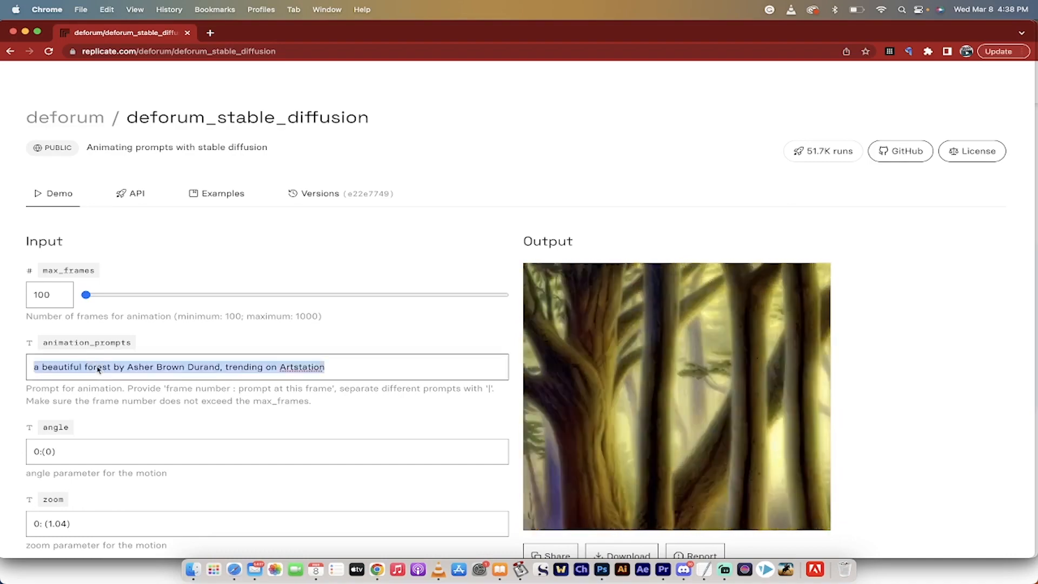
pyautogui.write('robot')
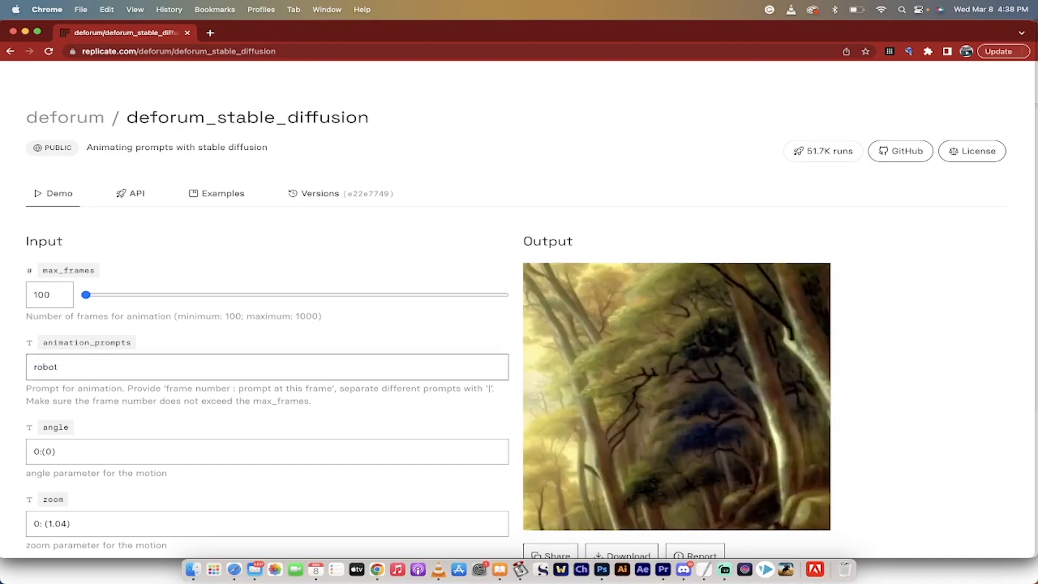
pyautogui.write(' playing with a bulldog')
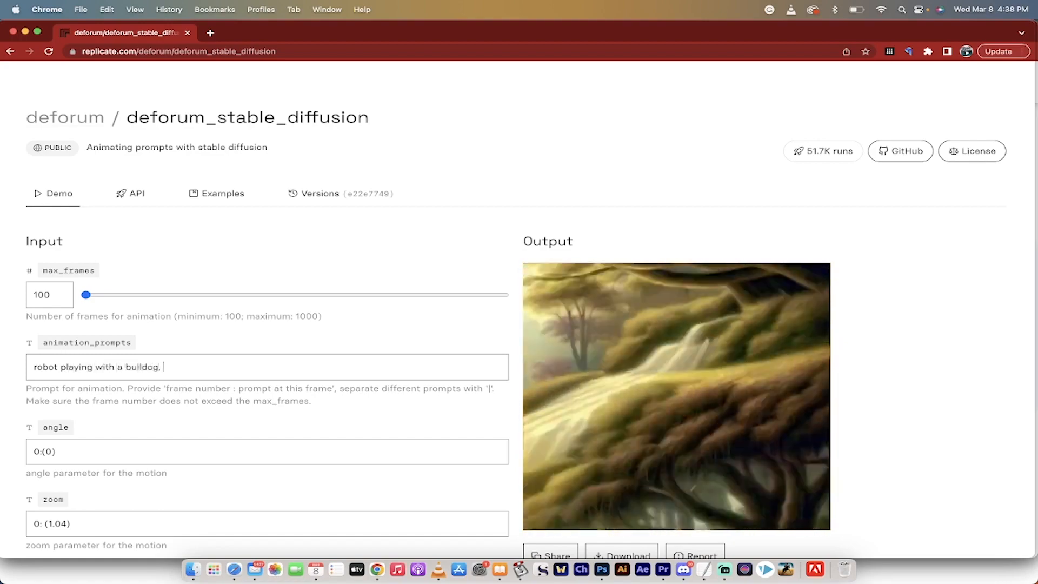
pyautogui.write(', pixar styl')
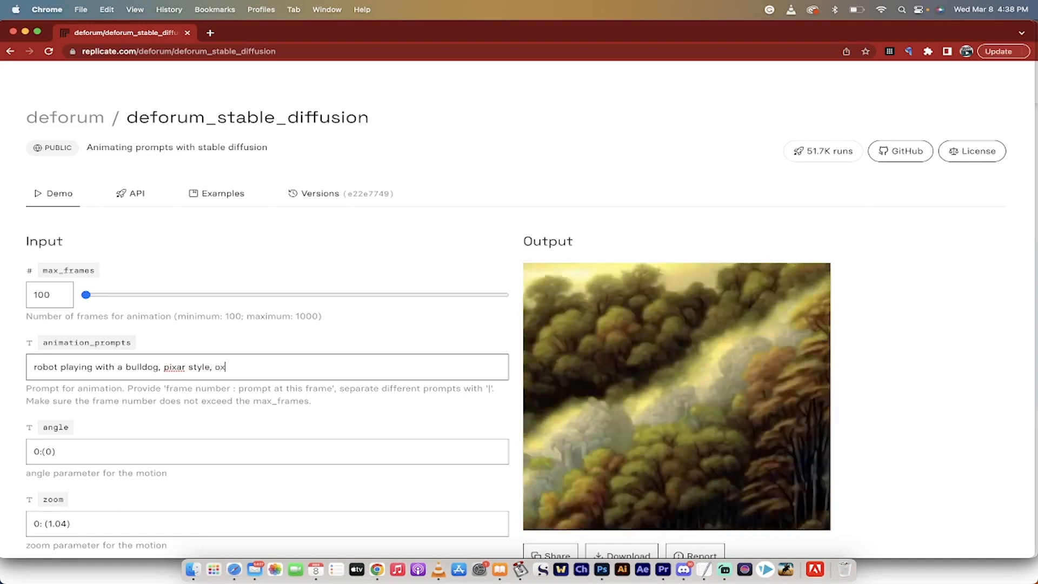
pyautogui.write('e, octane r')
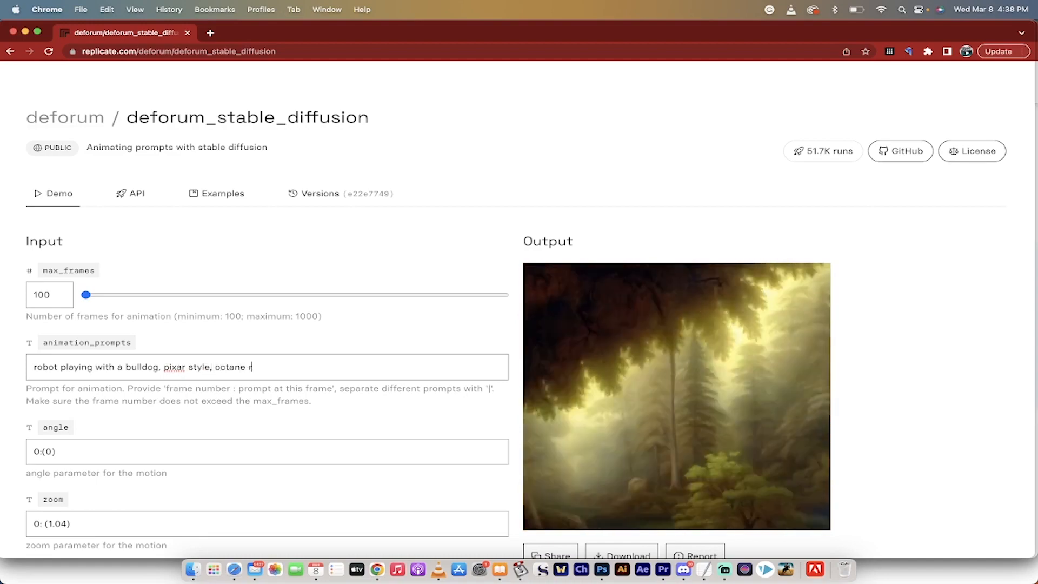
pyautogui.write('ender, p')
pyautogui.press('BackSpace')
pyautogui.write('tren')
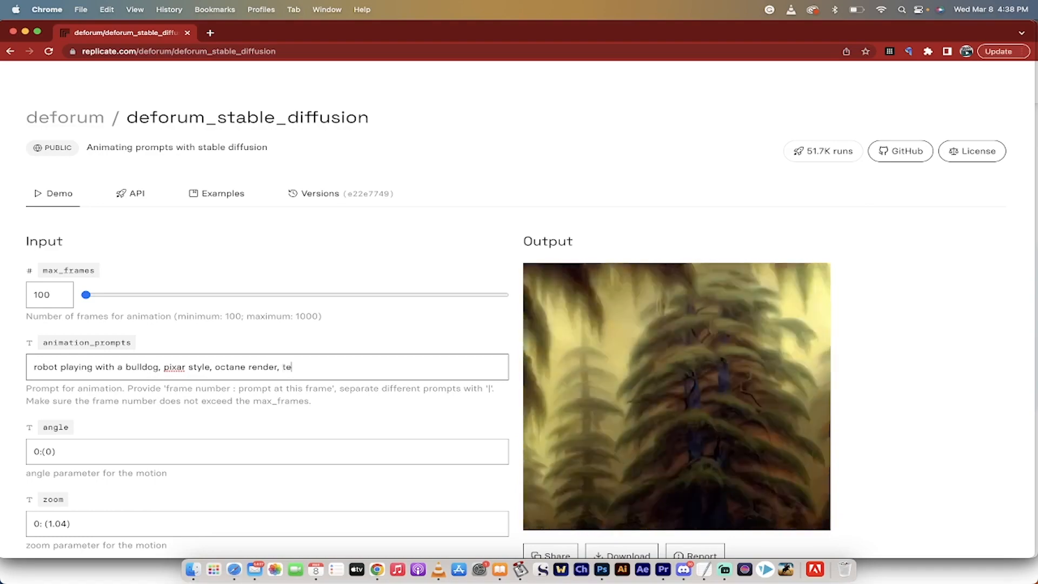
pyautogui.write('ding ')
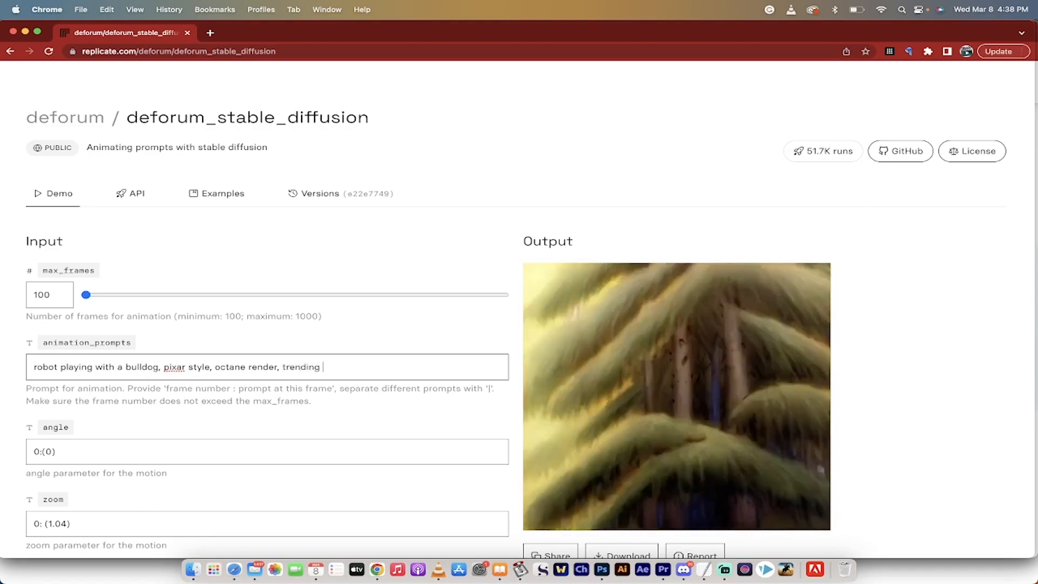
pyautogui.write('on artstation')
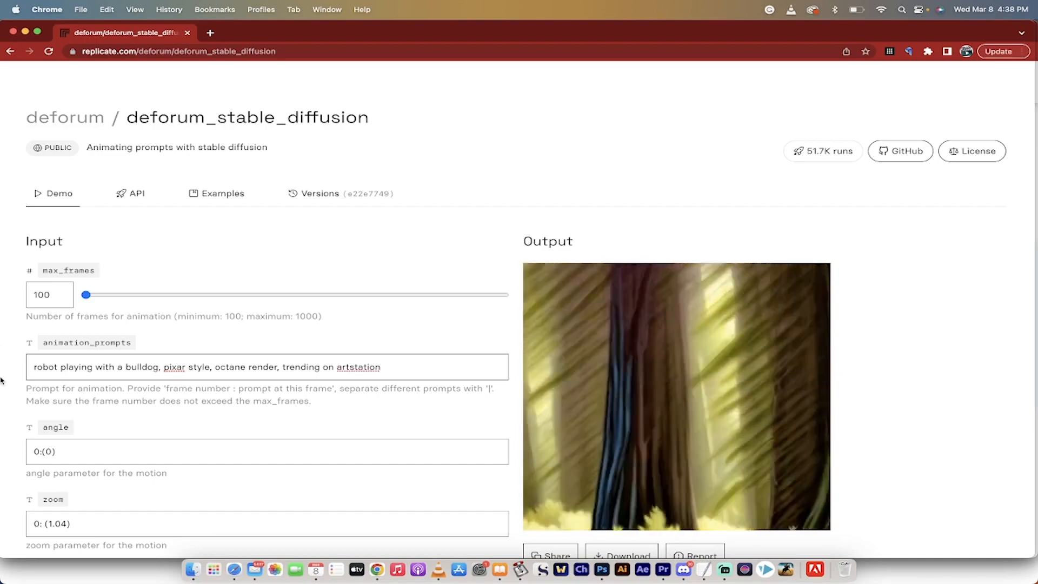
pyautogui.scroll(-2, 3, 381)
pyautogui.scroll(-3, 2, 390)
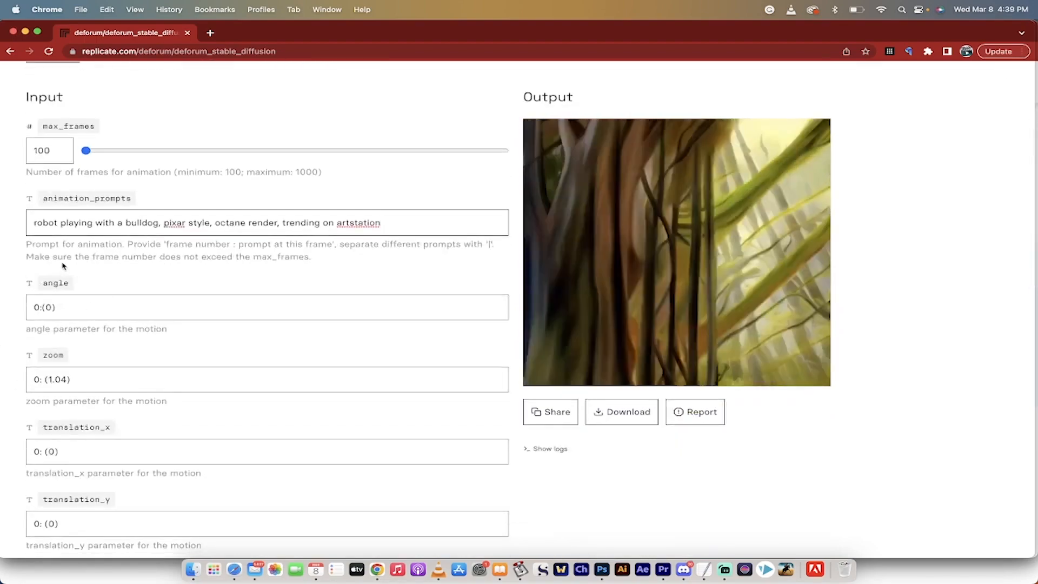
# Step: Set the zoom parameter for the motion to 0: (1.01)
pyautogui.scroll(-1, 9, 345)
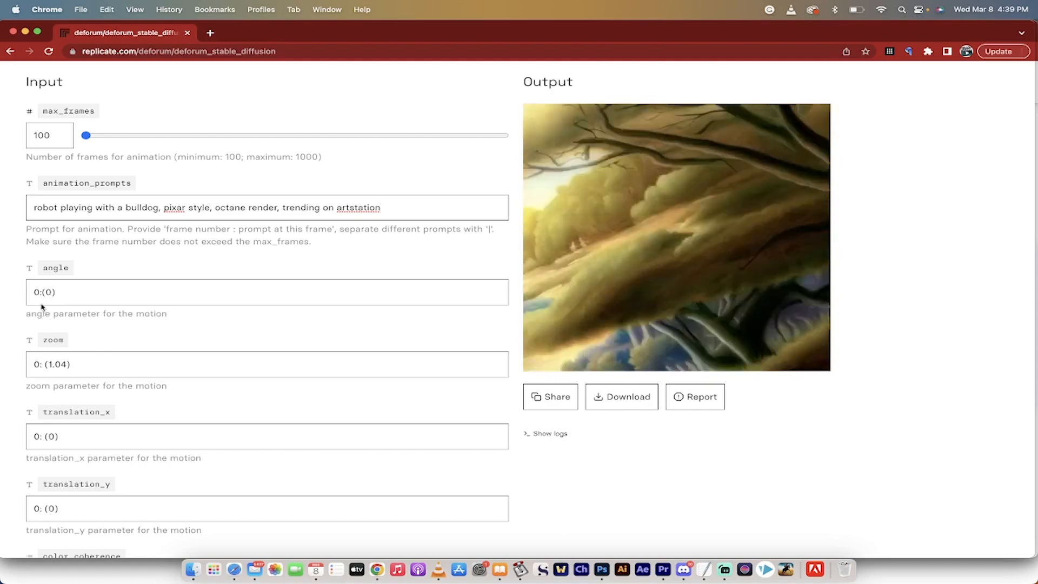
pyautogui.scroll(-3, 15, 331)
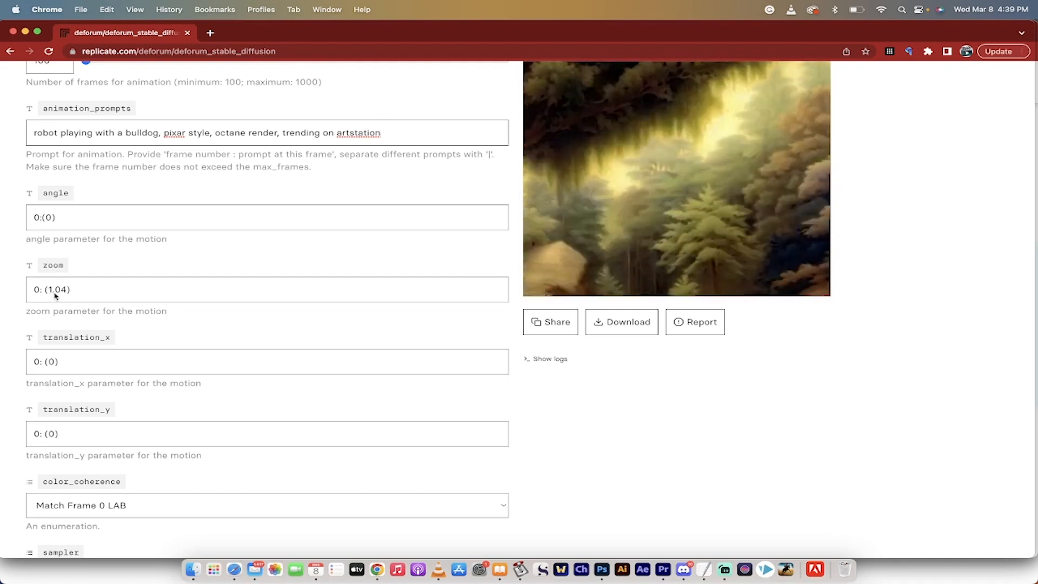
pyautogui.scroll(4, 260, 270)
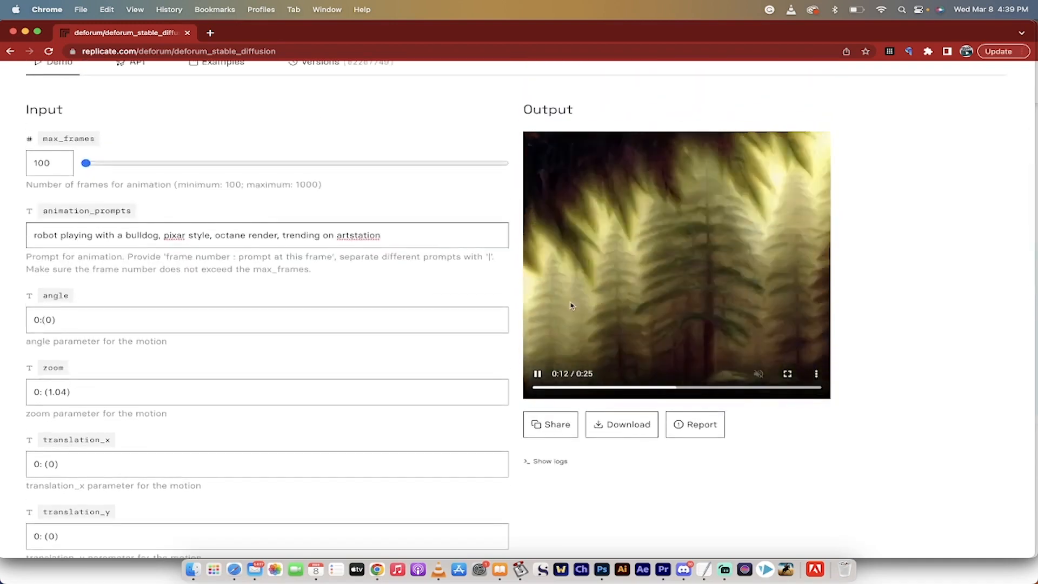
pyautogui.click(65, 393)
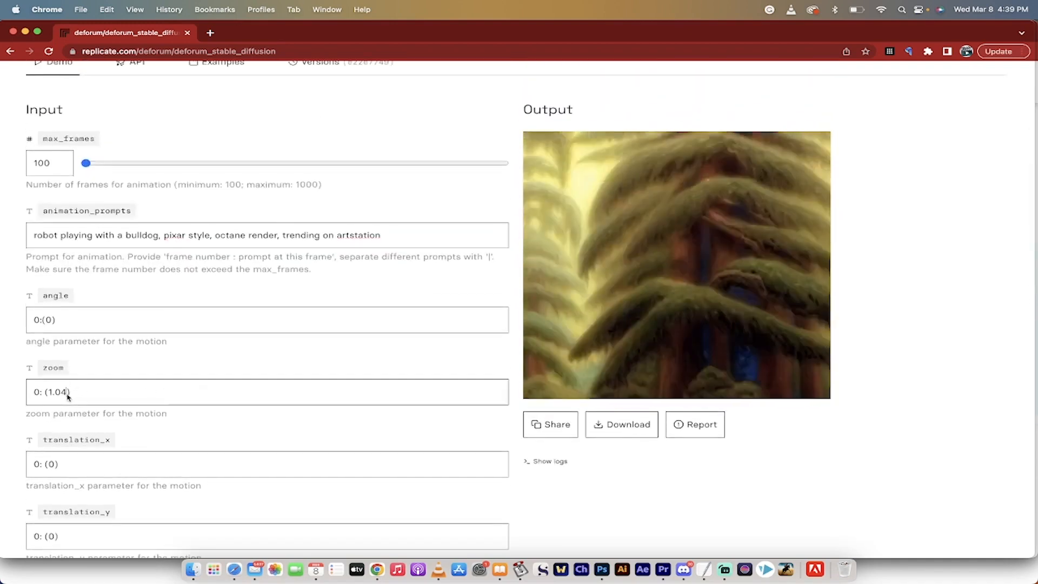
pyautogui.moveTo(68, 392); pyautogui.dragTo(64, 397)
pyautogui.write('1')
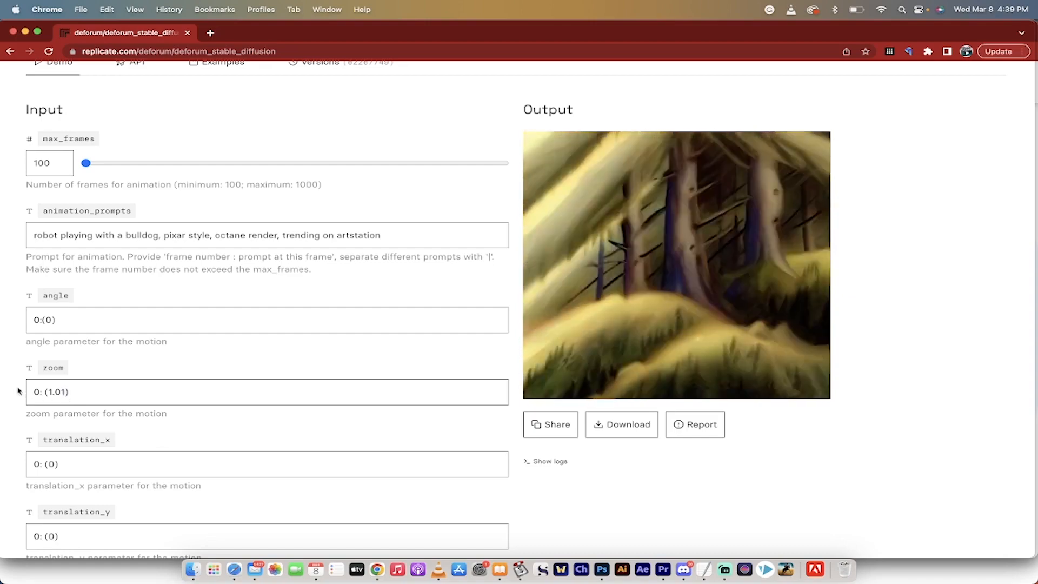
pyautogui.click(14, 392)
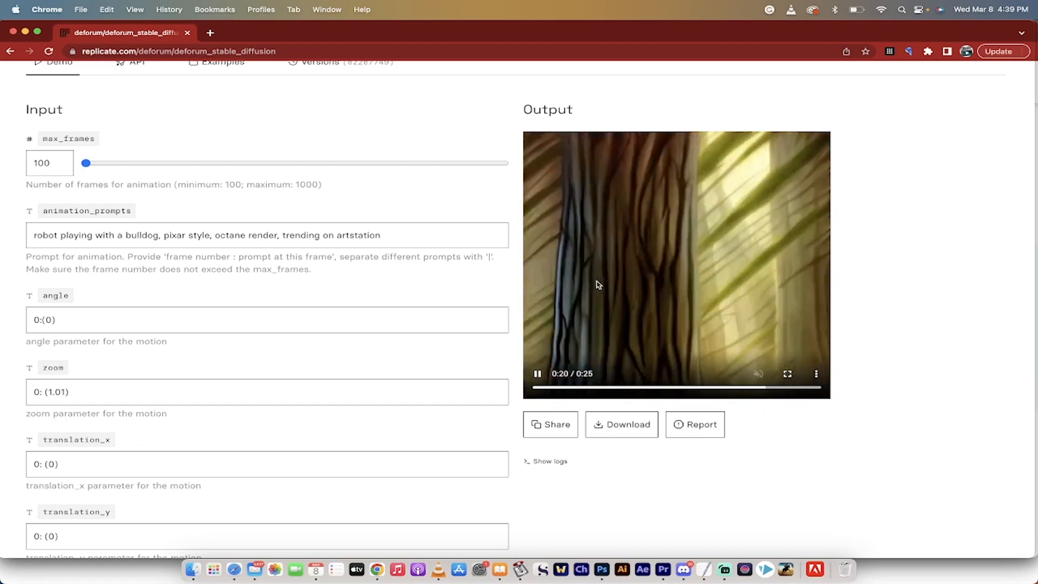
# Step: Review the remaining input parameters from translation_x down to seed, including the available sampler options
pyautogui.scroll(-1, 349, 376)
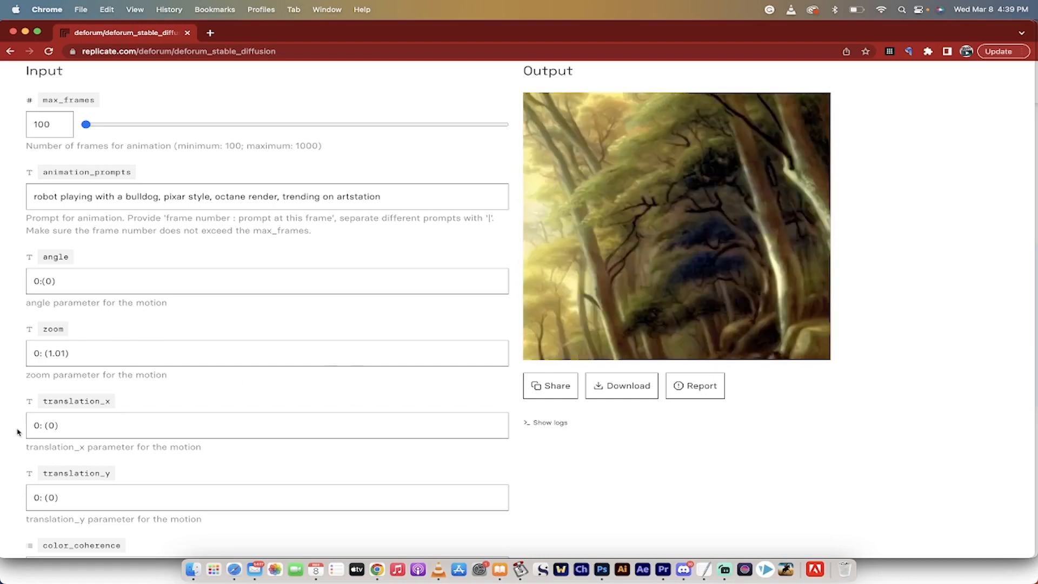
pyautogui.scroll(-1, 18, 431)
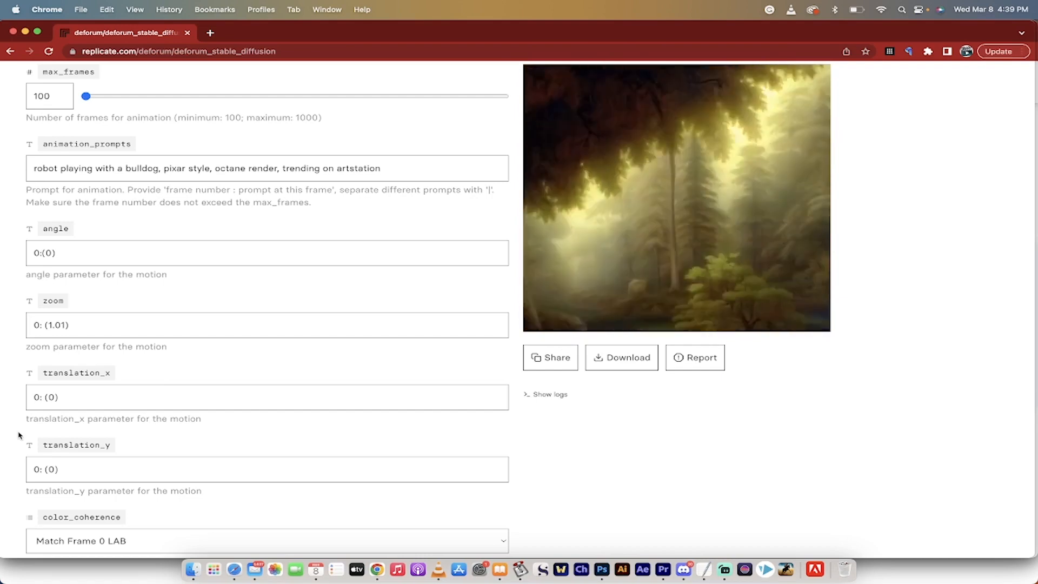
pyautogui.scroll(2, 19, 435)
pyautogui.scroll(-4, 19, 435)
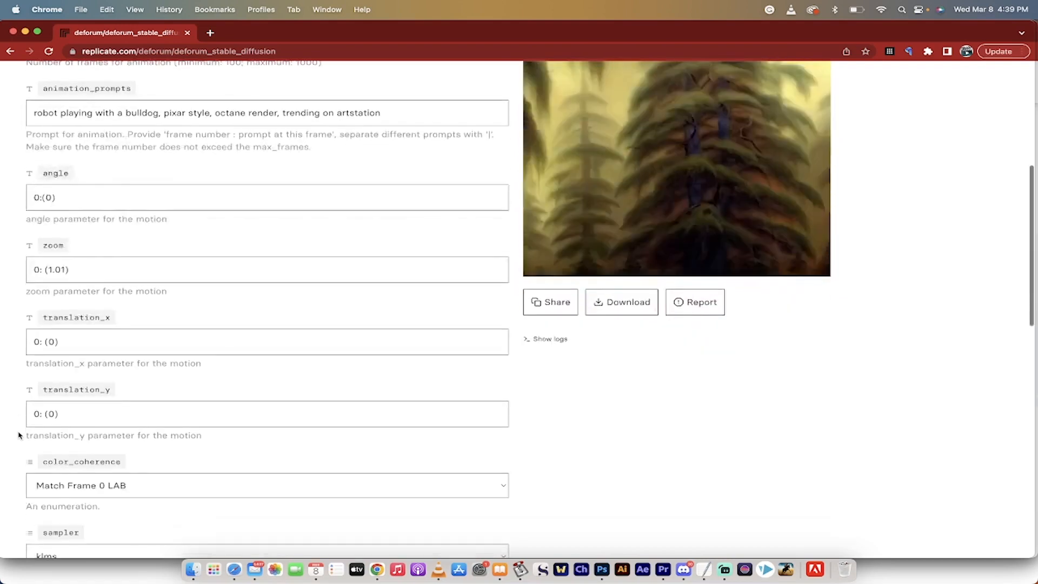
pyautogui.scroll(-1, 19, 435)
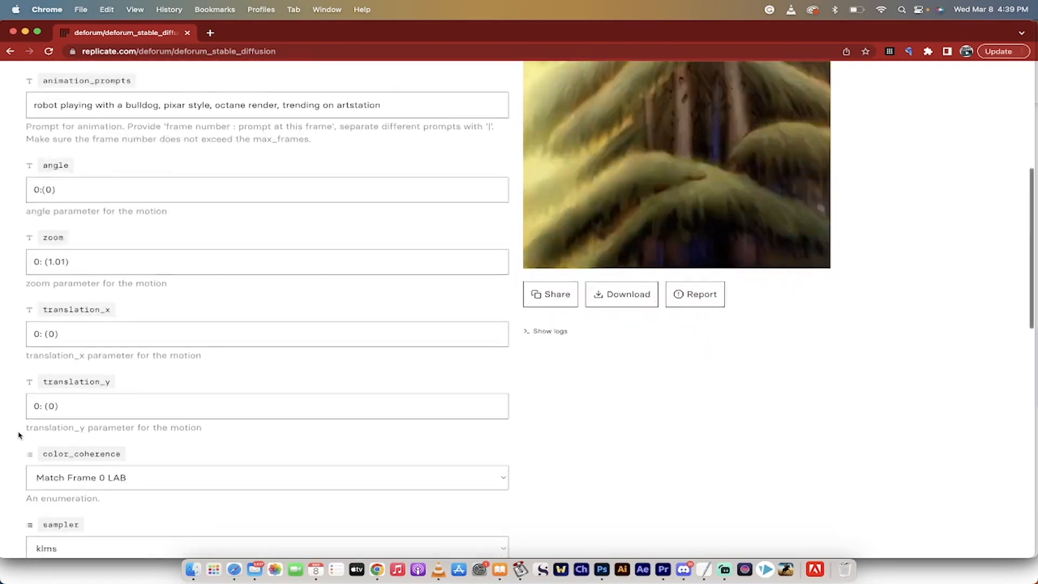
pyautogui.scroll(-1, 19, 435)
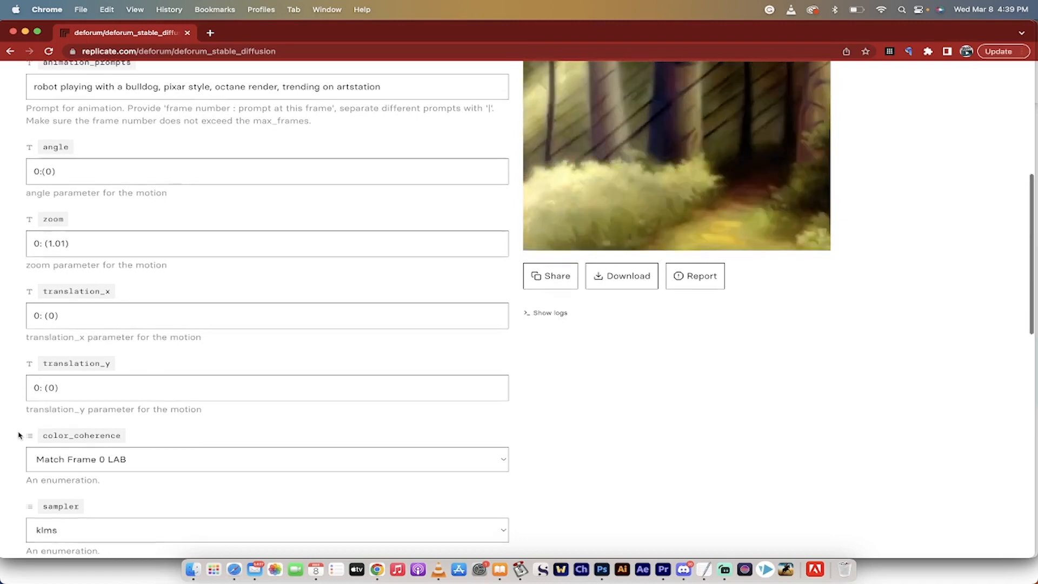
pyautogui.scroll(-1, 19, 435)
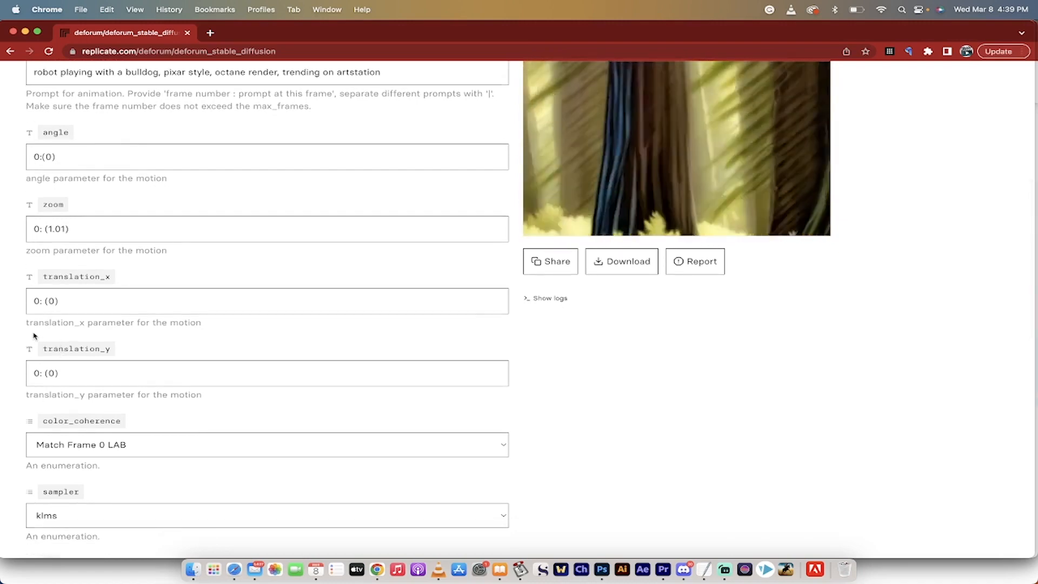
pyautogui.scroll(-1, 2, 398)
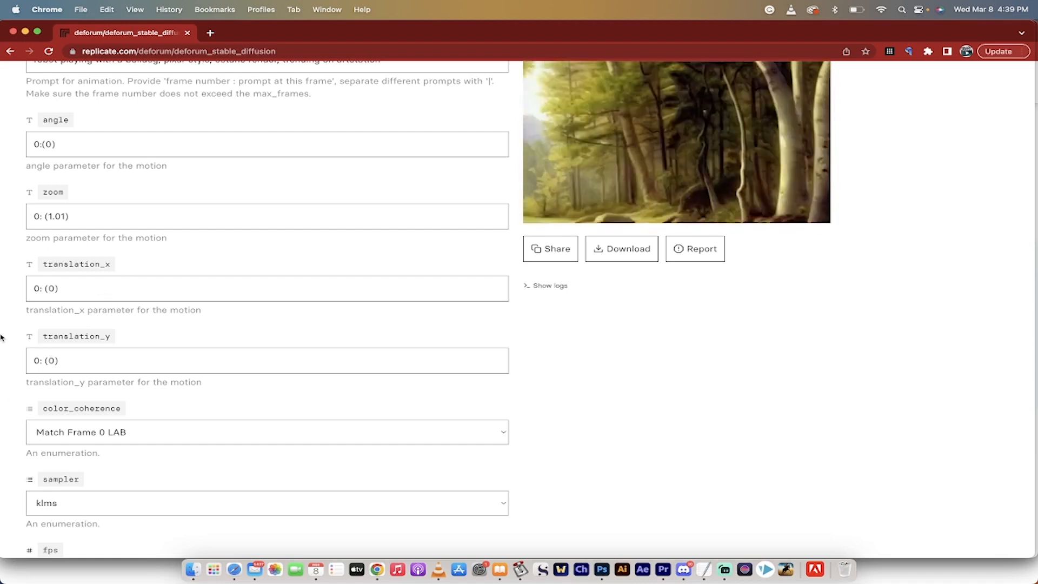
pyautogui.scroll(-5, 1, 338)
pyautogui.scroll(3, 1, 338)
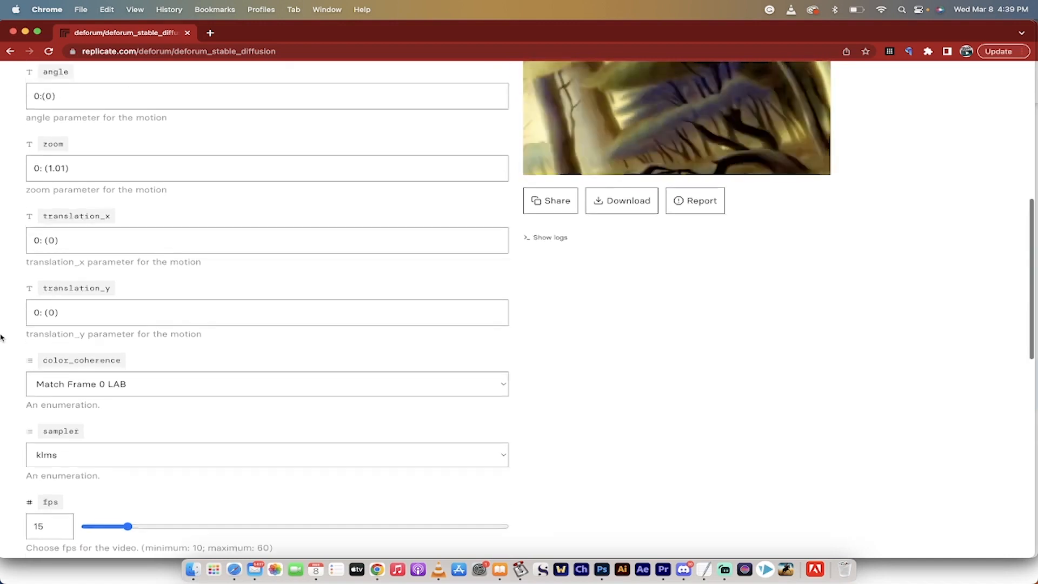
pyautogui.scroll(-6, 2, 338)
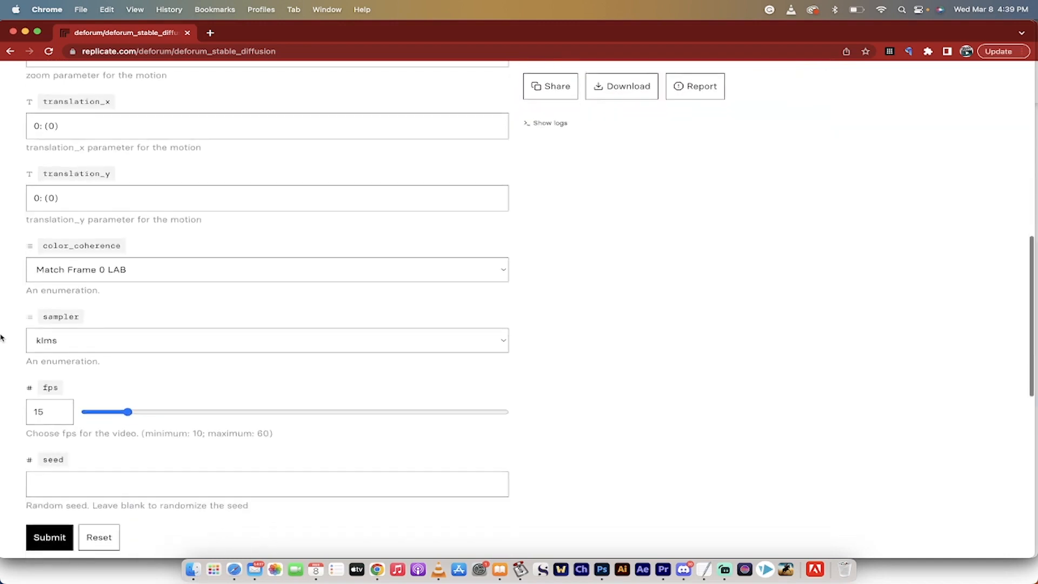
pyautogui.scroll(-5, 2, 338)
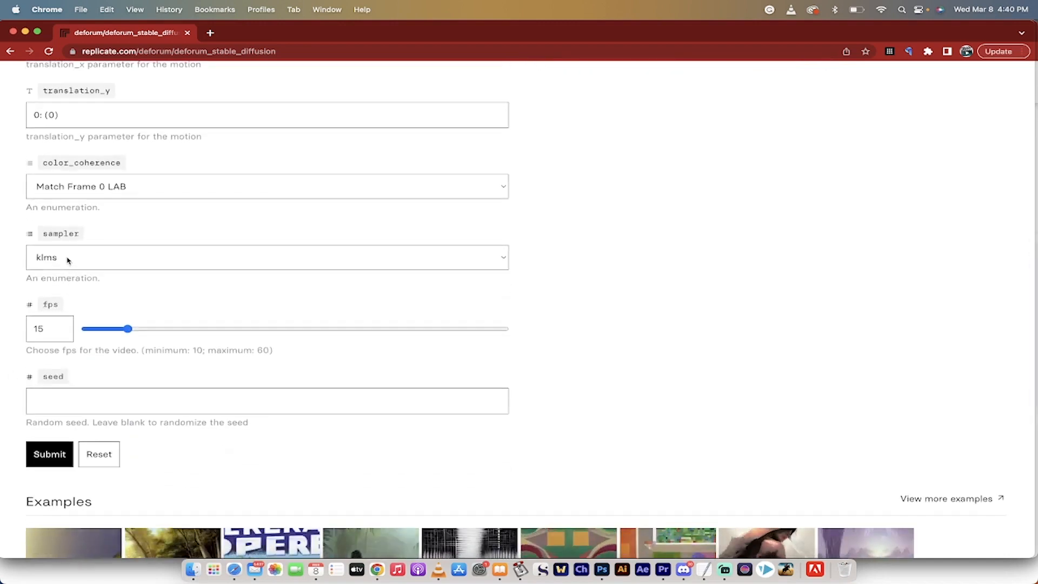
pyautogui.click(503, 259)
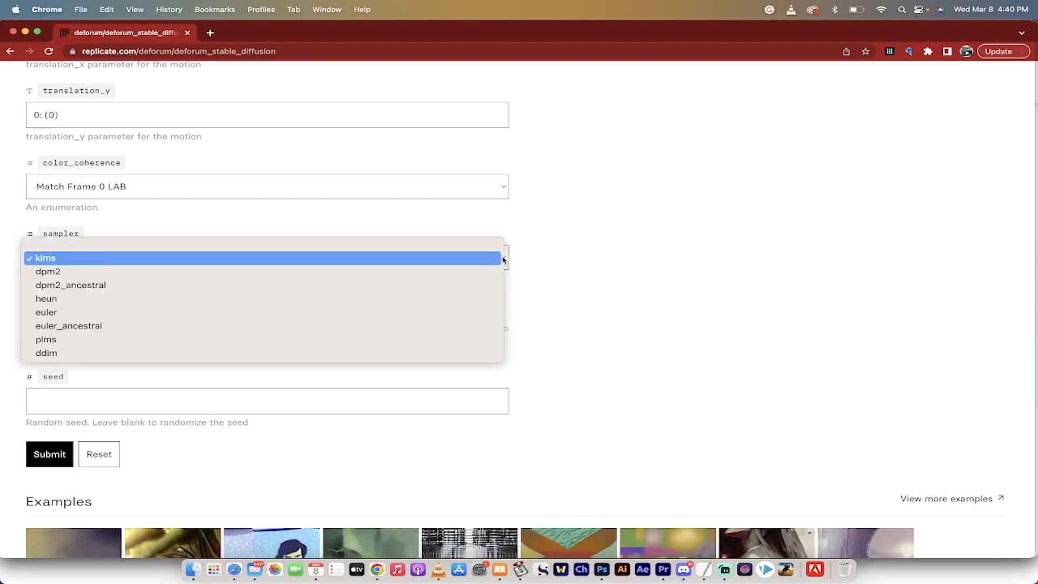
pyautogui.click(569, 236)
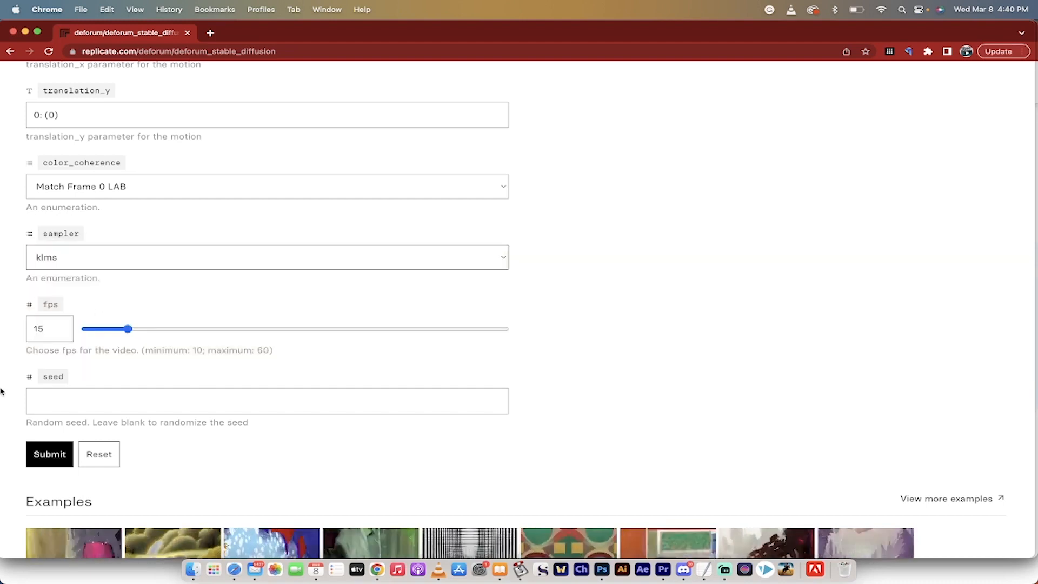
# Step: Submit the inputs to generate the robot and bulldog animation and return to the output area
pyautogui.scroll(-1, 33, 400)
pyautogui.click(51, 407)
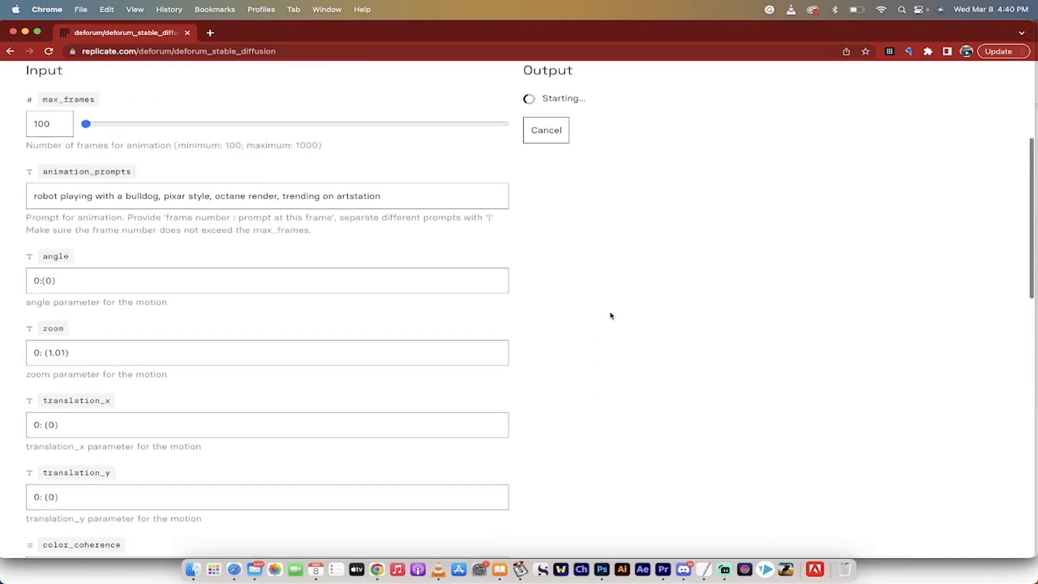
pyautogui.scroll(5, 611, 316)
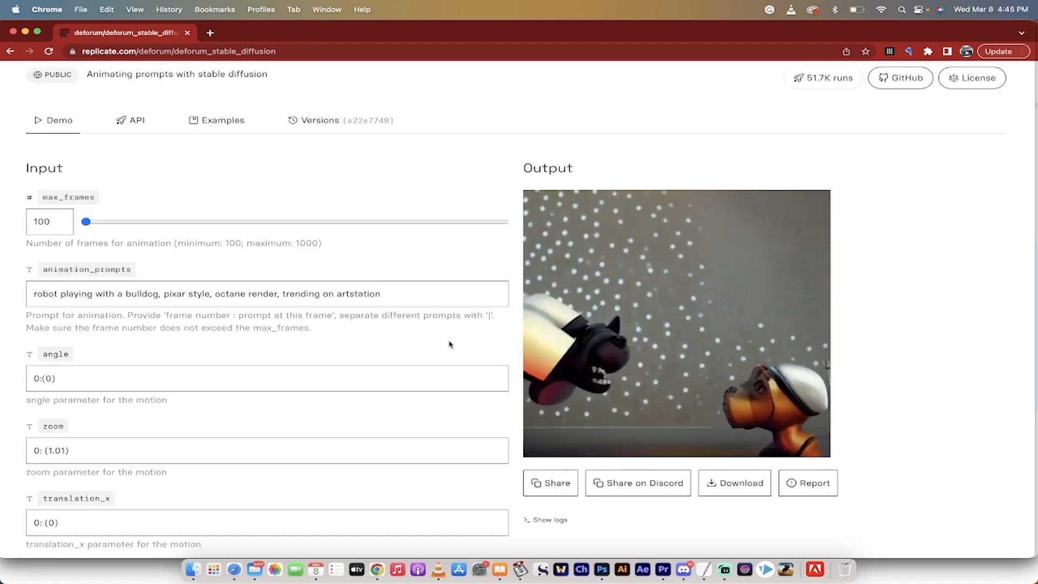
# Step: Download the generated robot and bulldog video and play the saved MP4 in VLC media player before returning to Chrome
pyautogui.moveTo(695, 290)
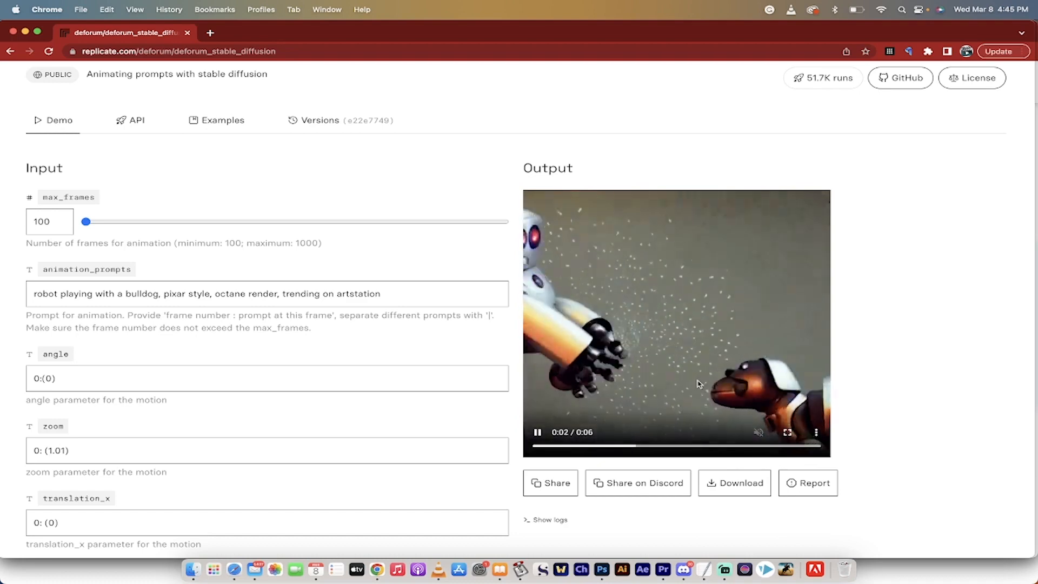
pyautogui.click(712, 486)
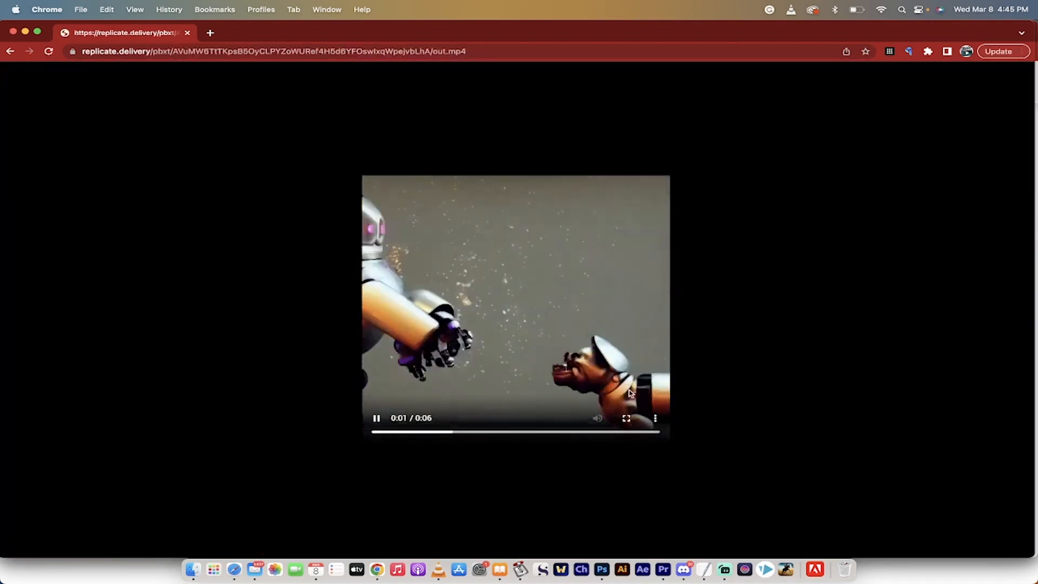
pyautogui.click(655, 418)
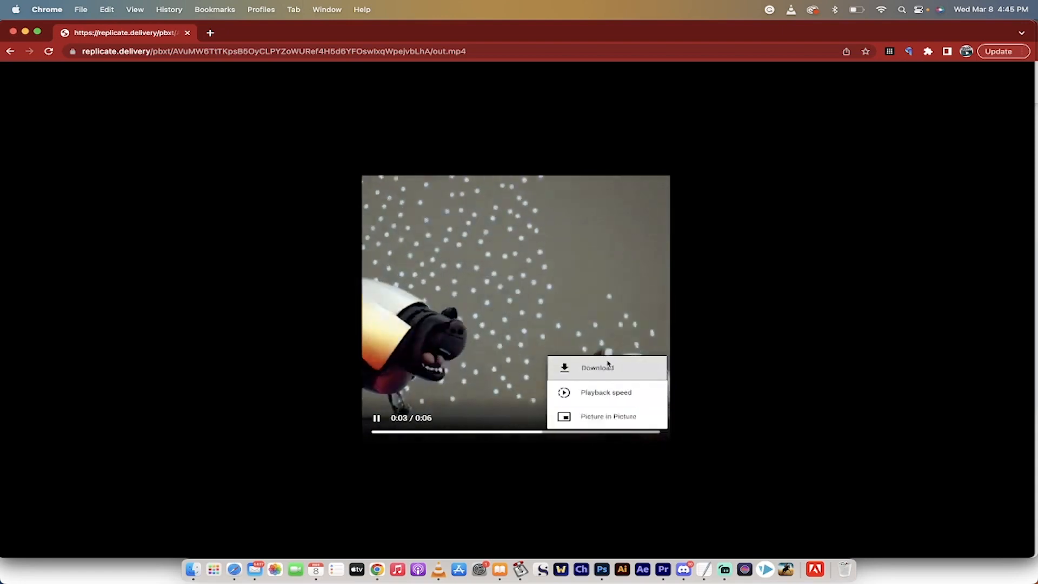
pyautogui.click(607, 367)
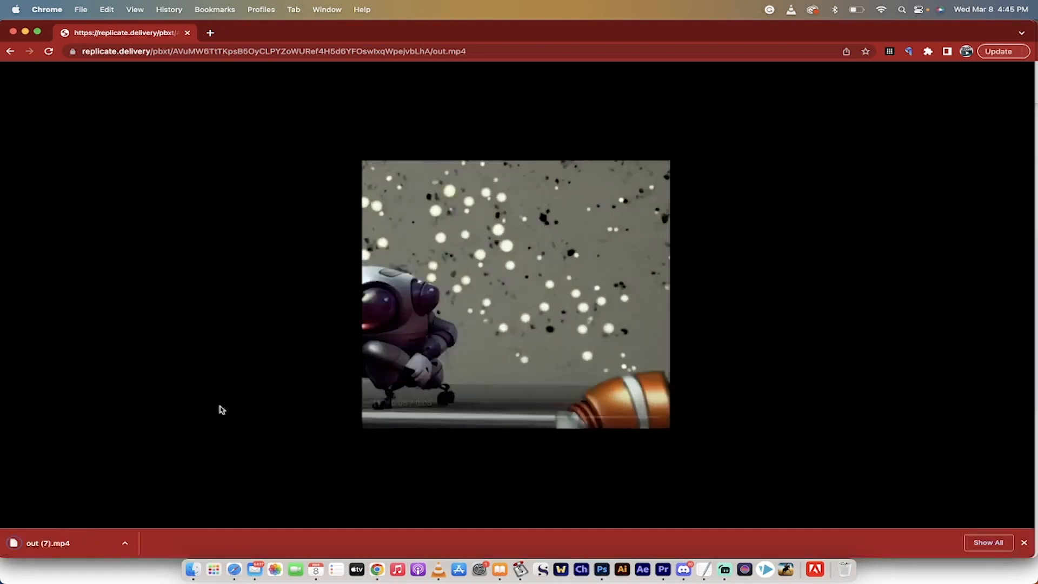
pyautogui.click(49, 543)
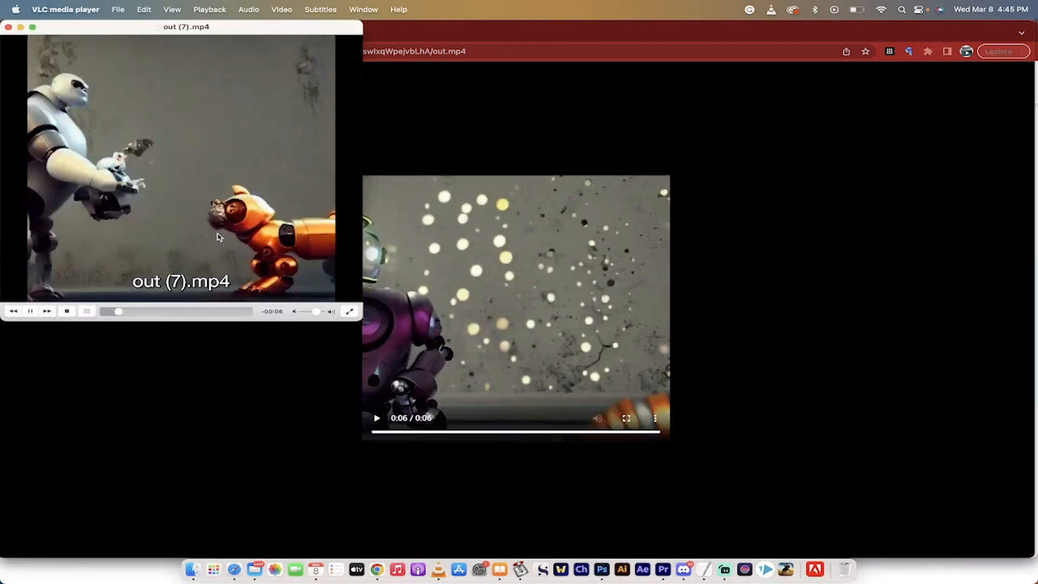
pyautogui.click(289, 368)
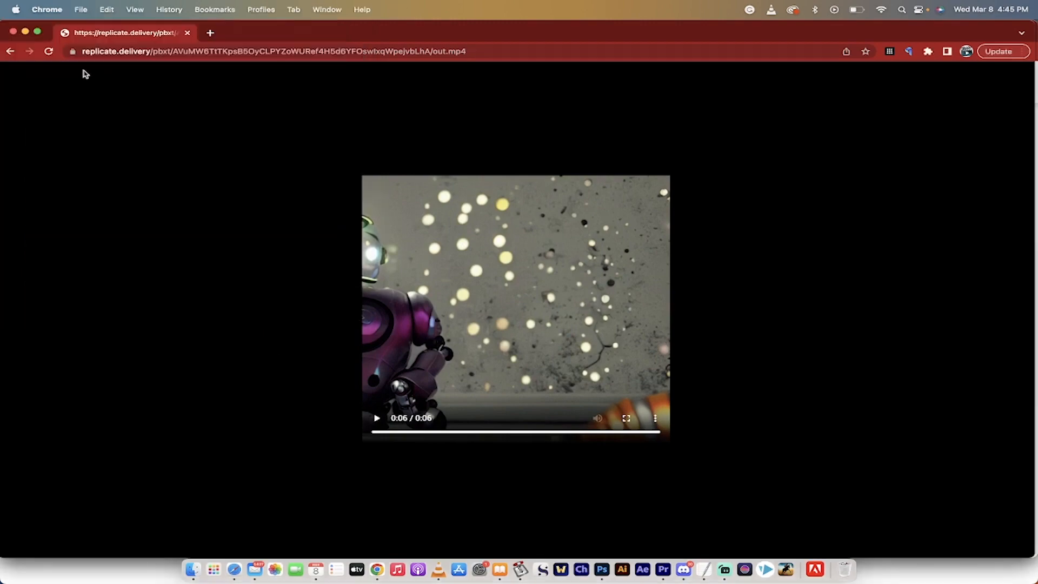
# Step: Return to the deforum_stable_diffusion model page and prefix the default forest prompt with the frame number "0:"
pyautogui.click(10, 51)
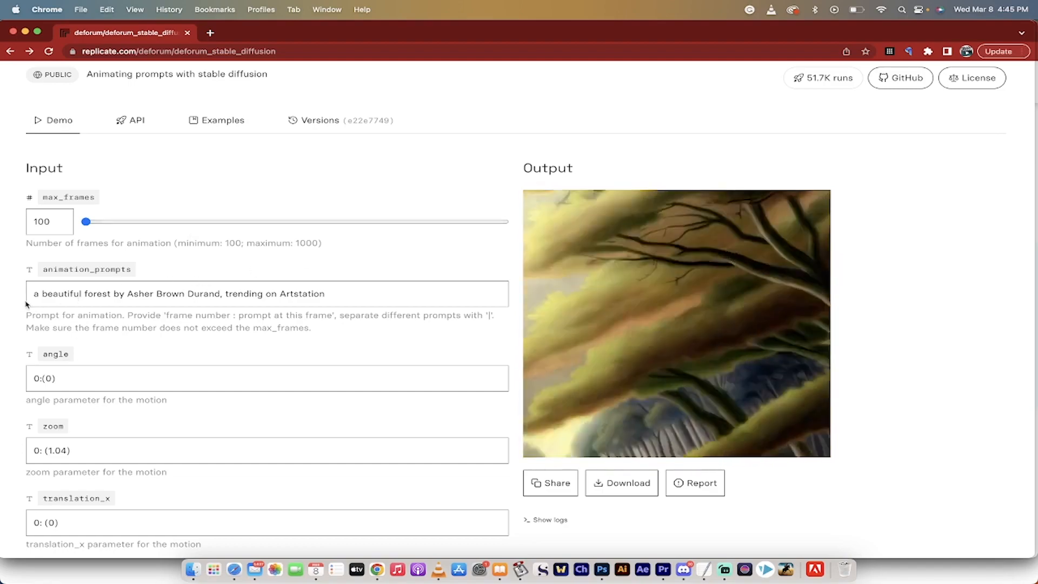
pyautogui.click(31, 301)
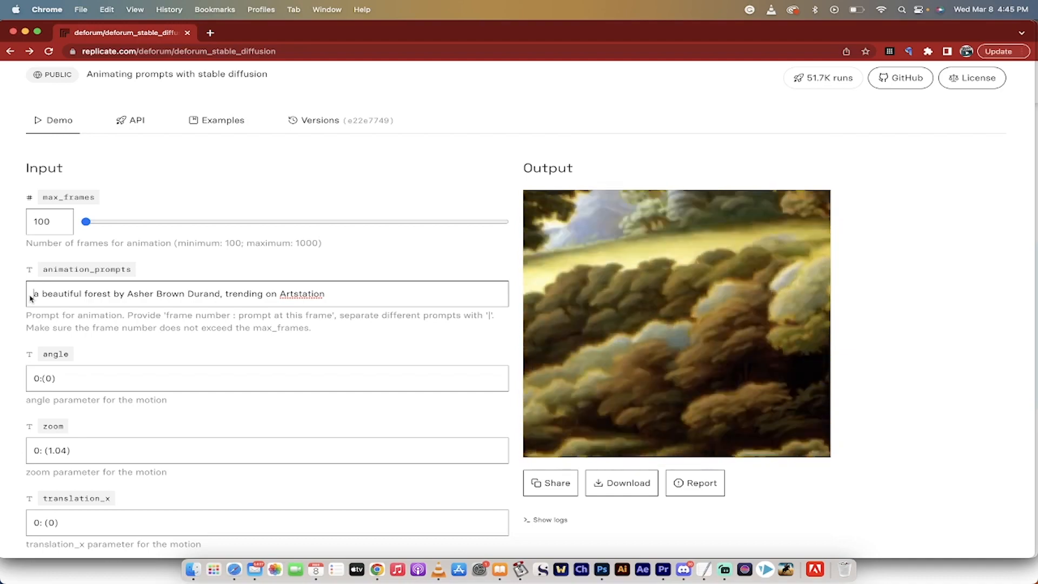
pyautogui.write('0:')
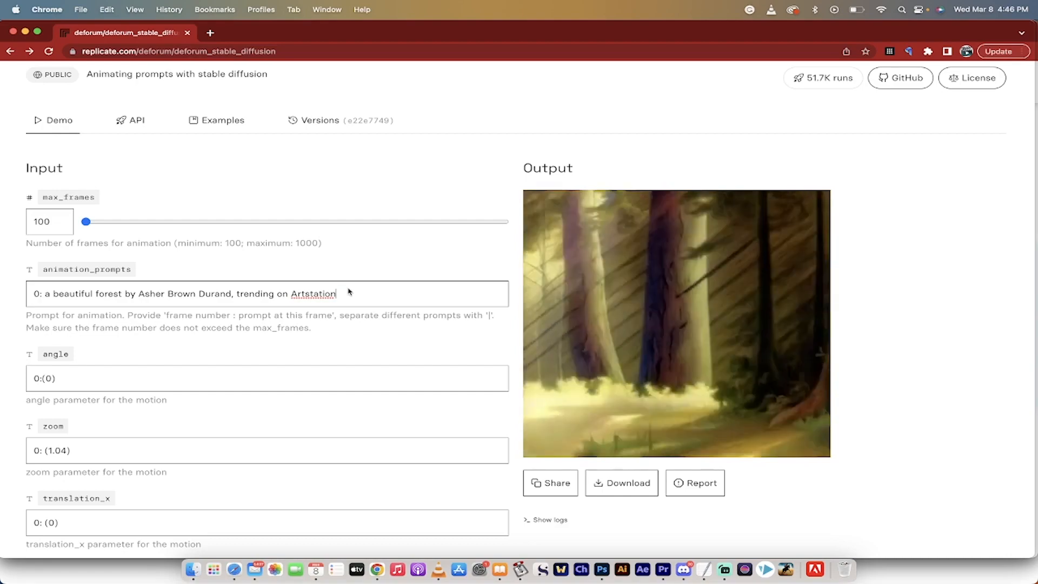
# Step: Extend the animation prompts after the forest prompt with "30: julius caesar 50: genghis khan 100: alexander the great"
pyautogui.click(348, 292)
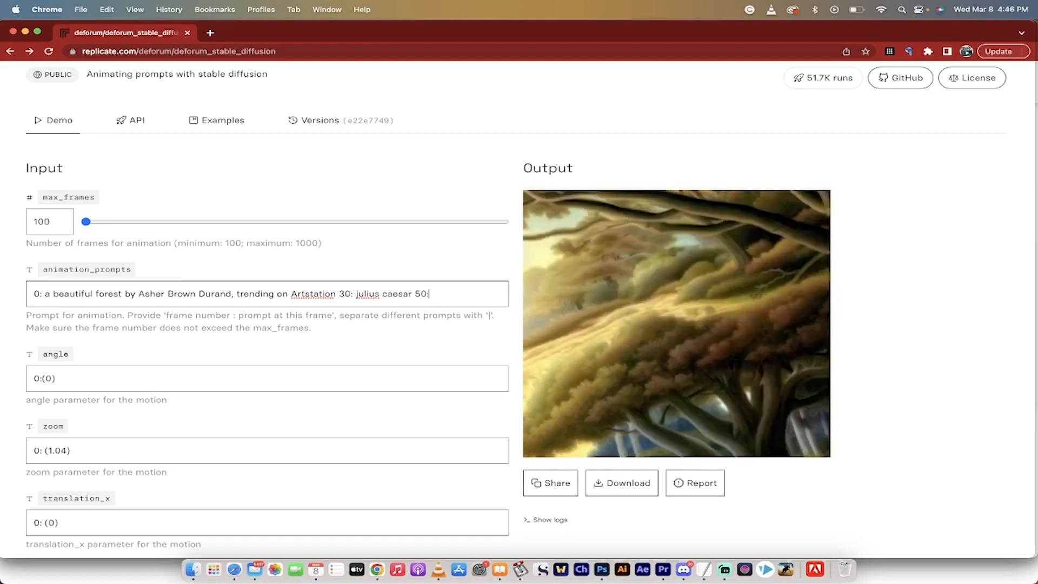
pyautogui.write('genghi')
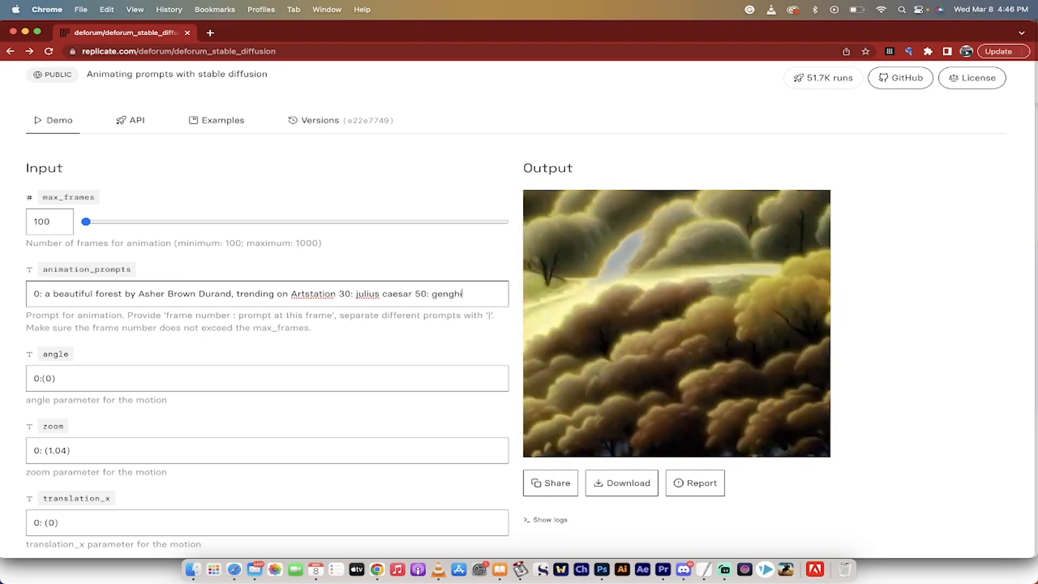
pyautogui.write('s khan')
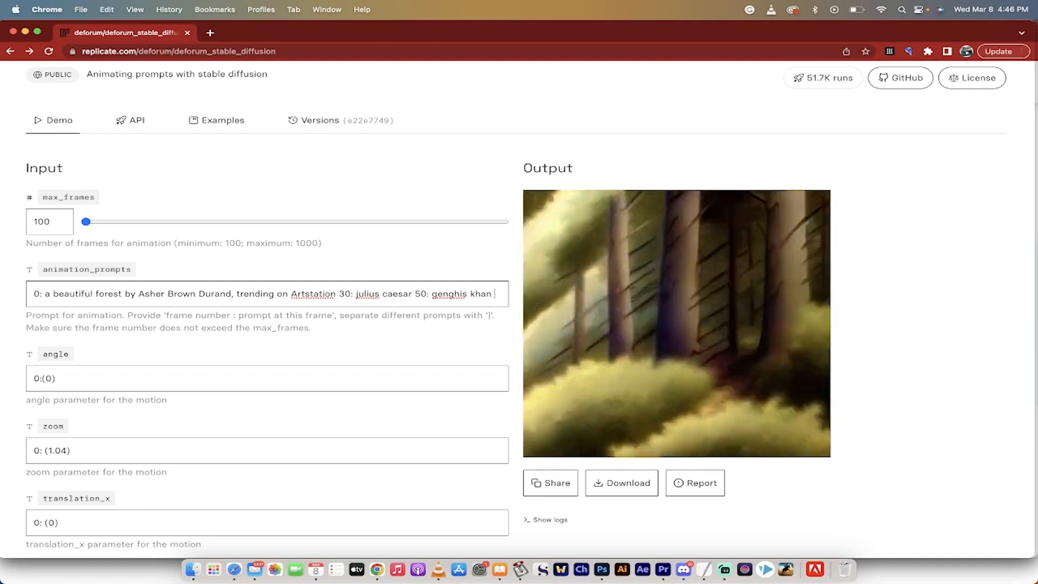
pyautogui.write('00')
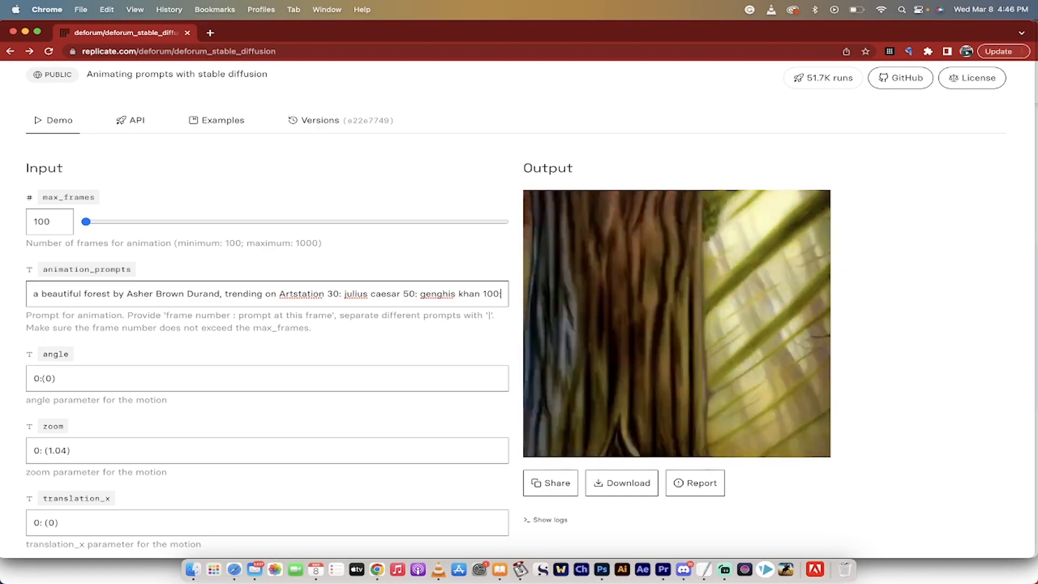
pyautogui.write(': ')
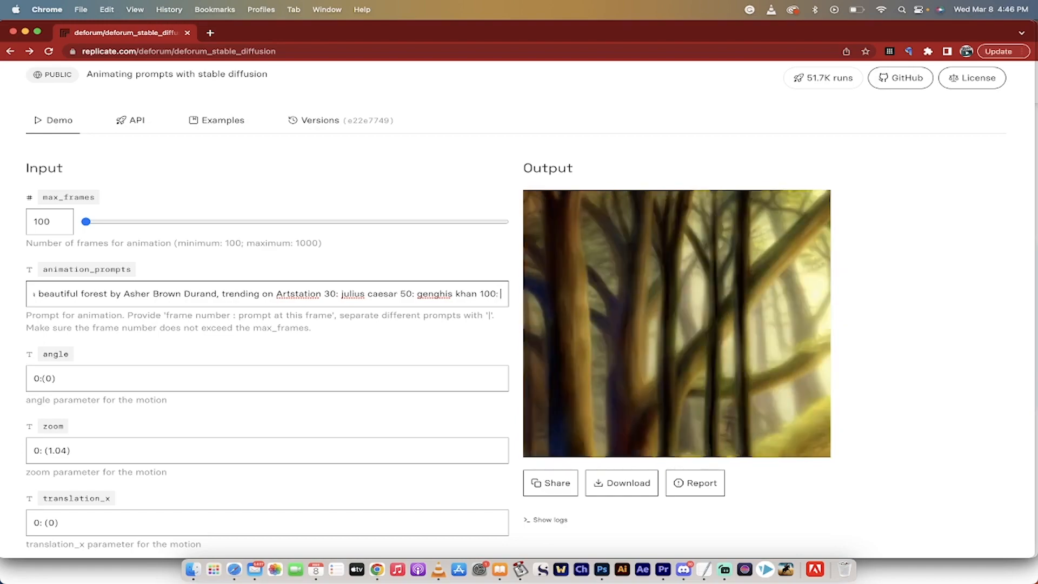
pyautogui.write('alexan')
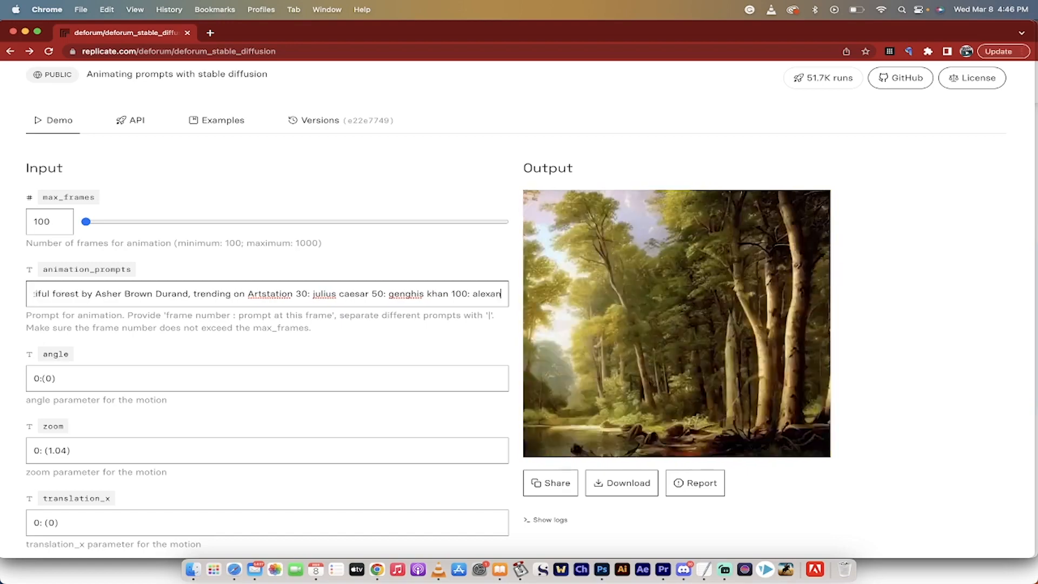
pyautogui.write('der the grea')
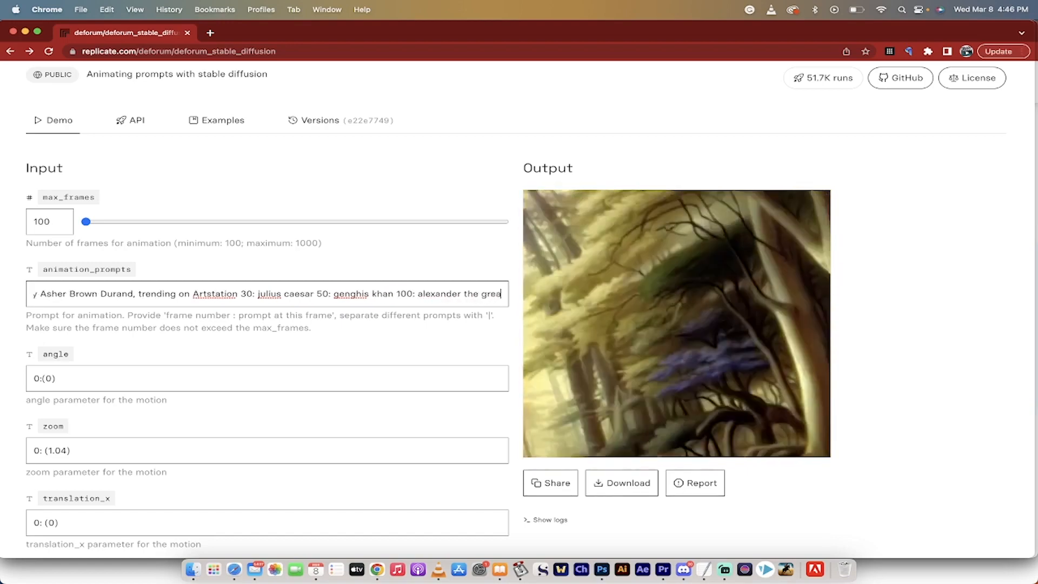
pyautogui.write('t')
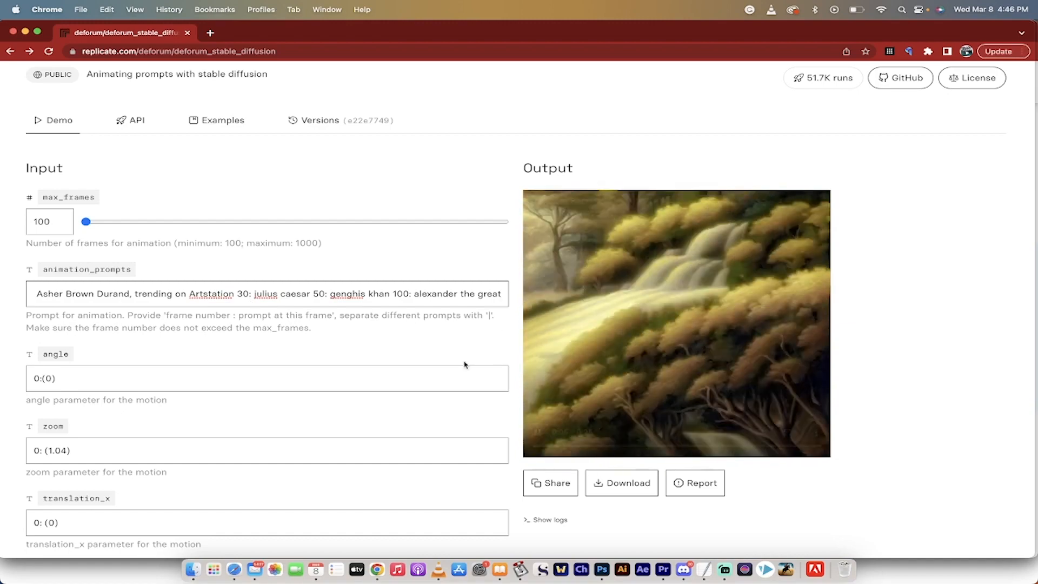
pyautogui.scroll(-2, 464, 365)
pyautogui.scroll(-3, 196, 398)
pyautogui.scroll(7, 196, 374)
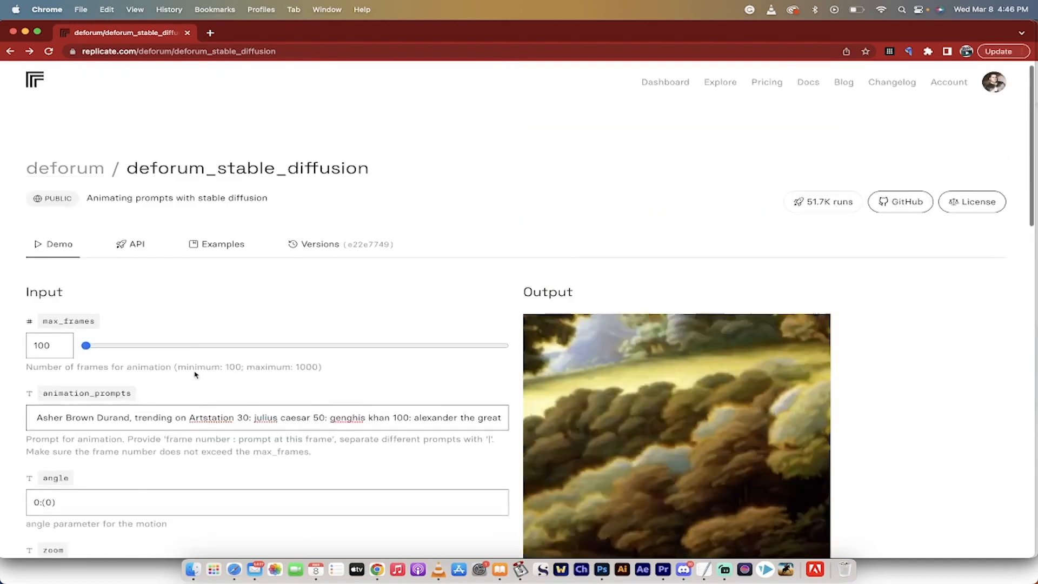
# Step: Go back to the Videos collection and open the stable-diffusion-animation model to examine its prompt_start and prompt_end inputs
pyautogui.click(11, 52)
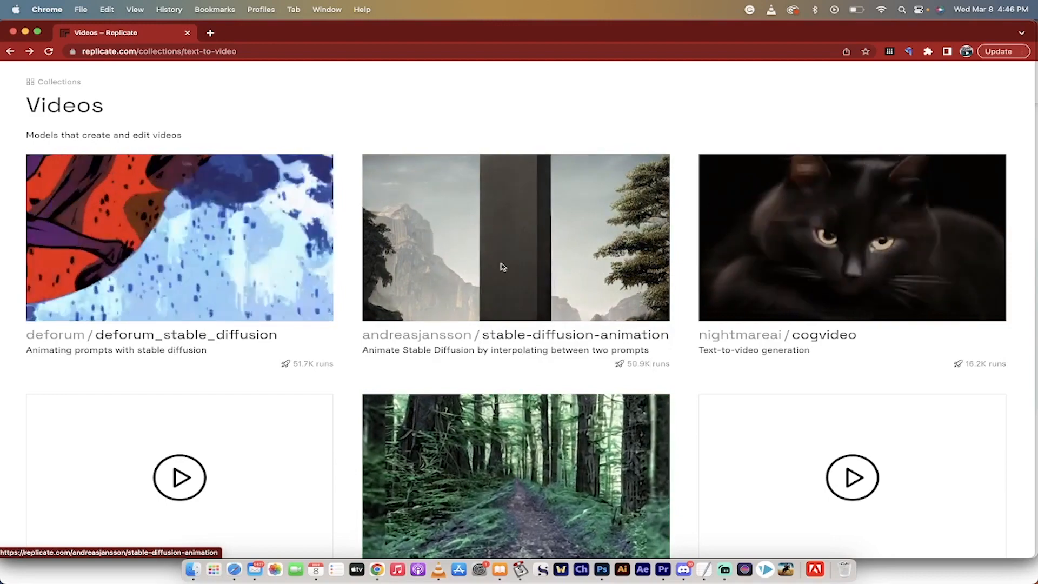
pyautogui.click(503, 266)
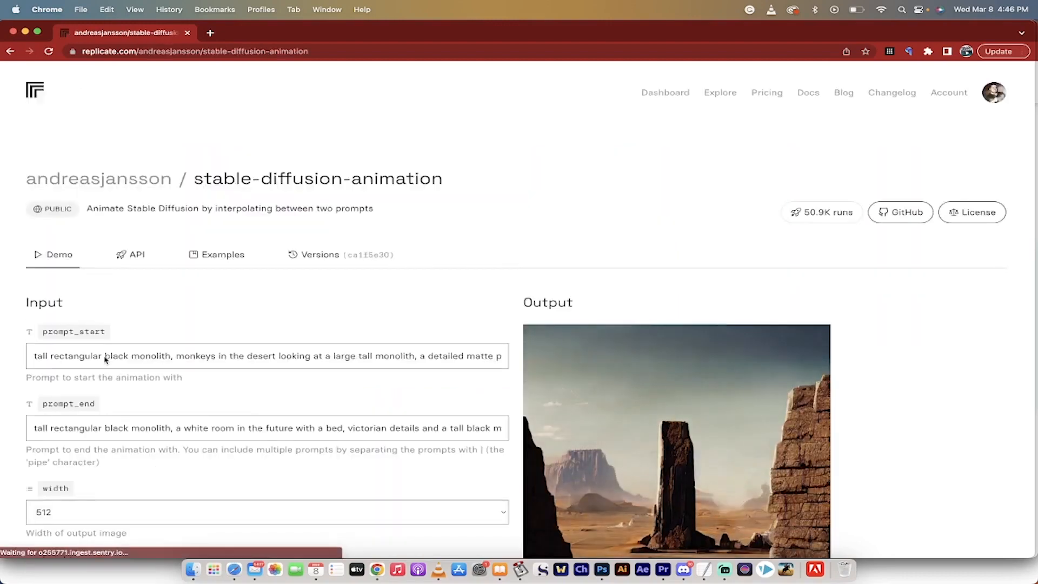
pyautogui.scroll(-3, 105, 359)
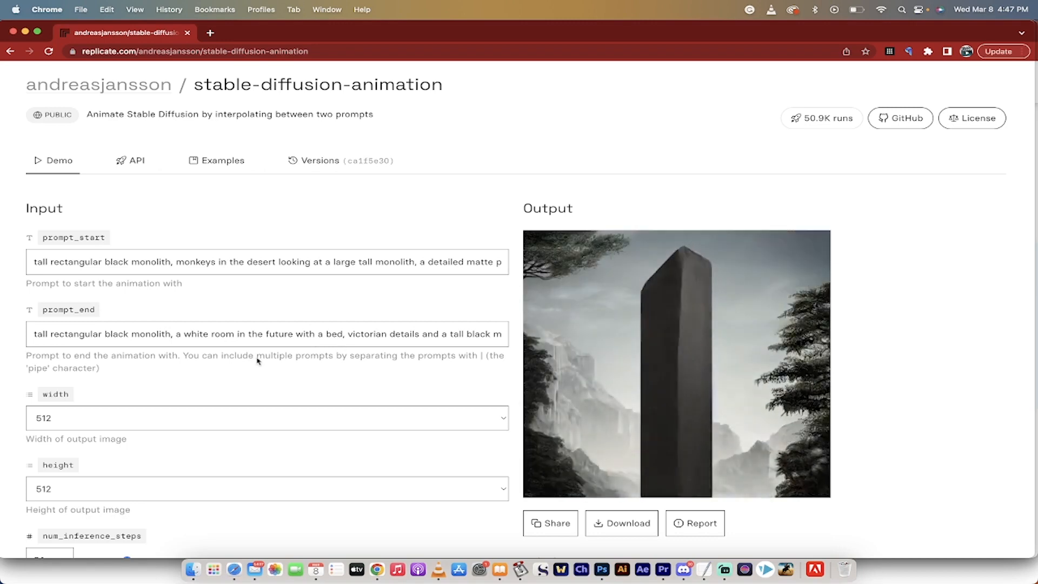
# Step: Return to the Videos collection, browse the other models and open cartoonify_video to compare its input and output demo videos
pyautogui.click(10, 51)
pyautogui.scroll(-5, 635, 267)
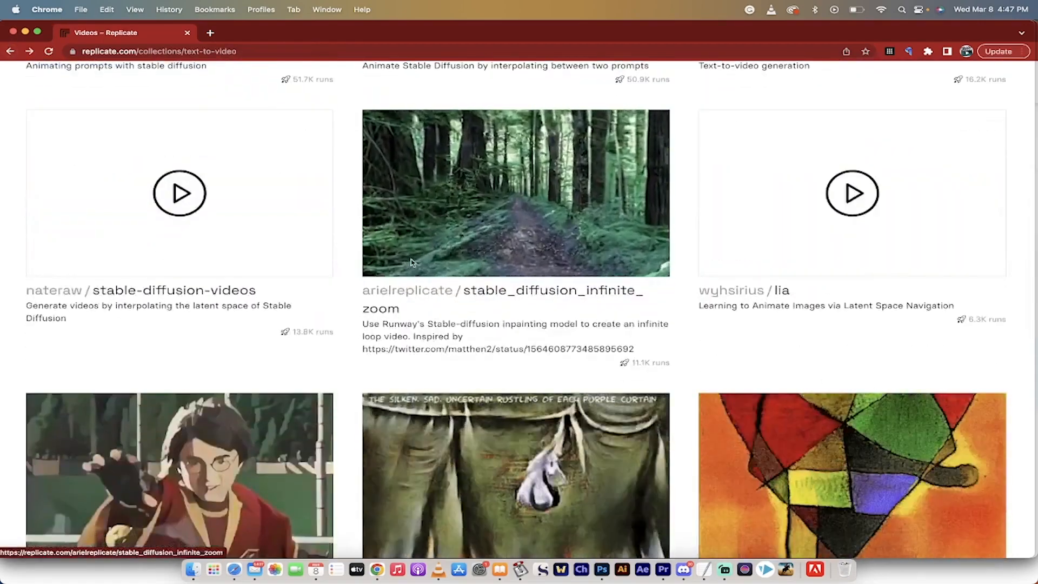
pyautogui.scroll(-4, 237, 280)
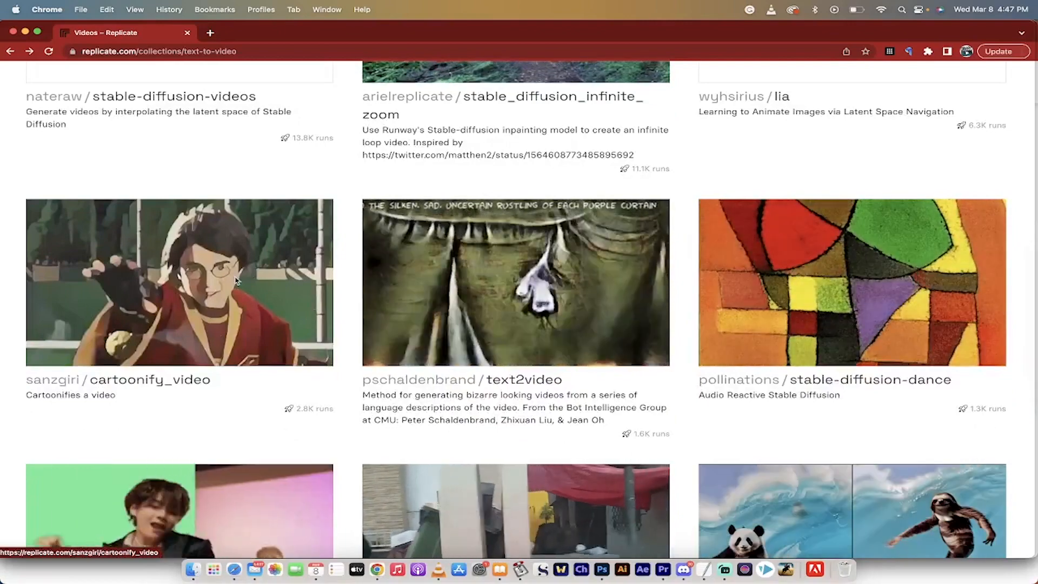
pyautogui.click(236, 280)
pyautogui.scroll(-3, 242, 326)
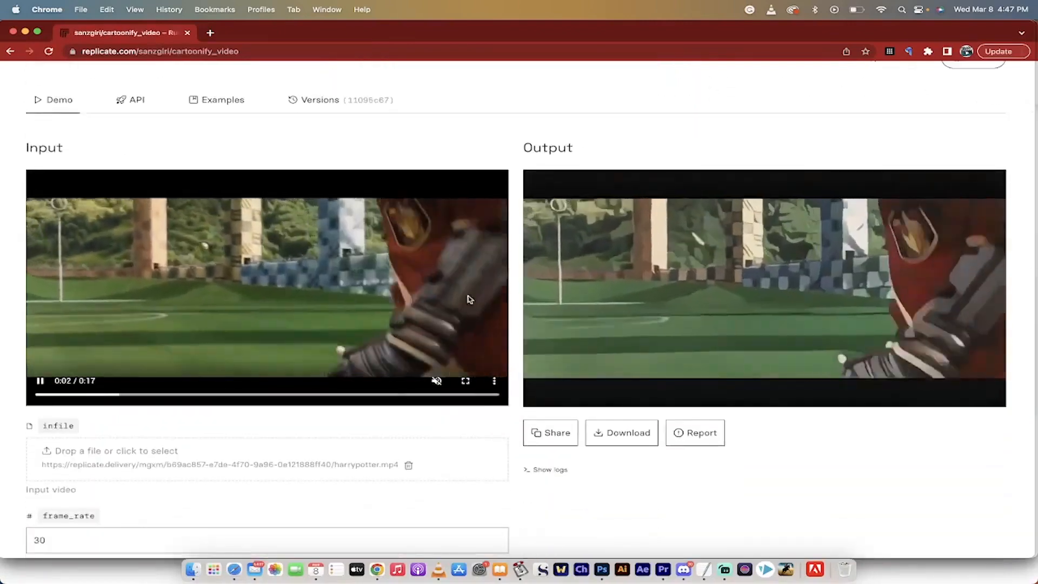
pyautogui.moveTo(667, 307)
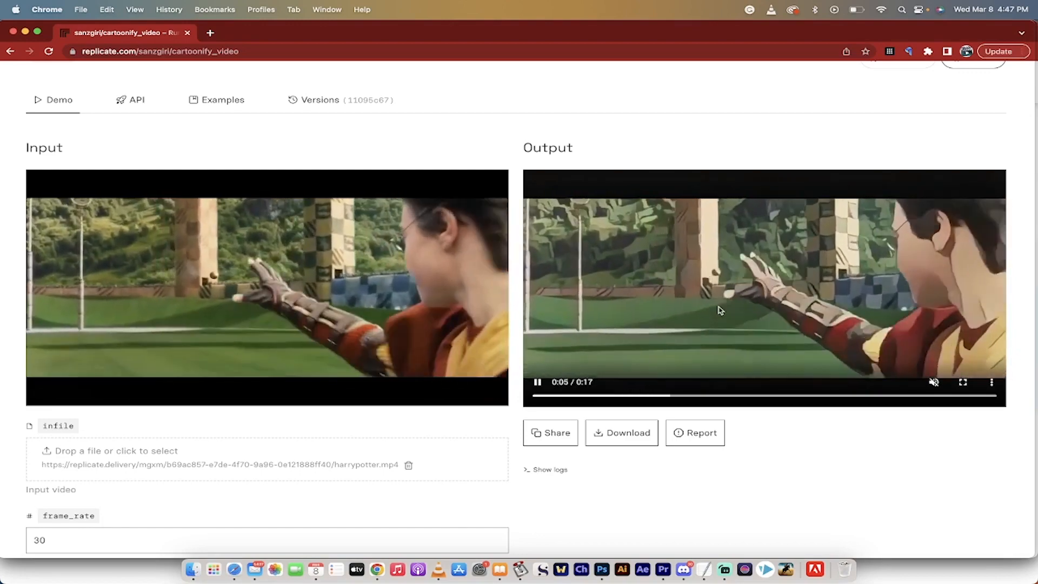